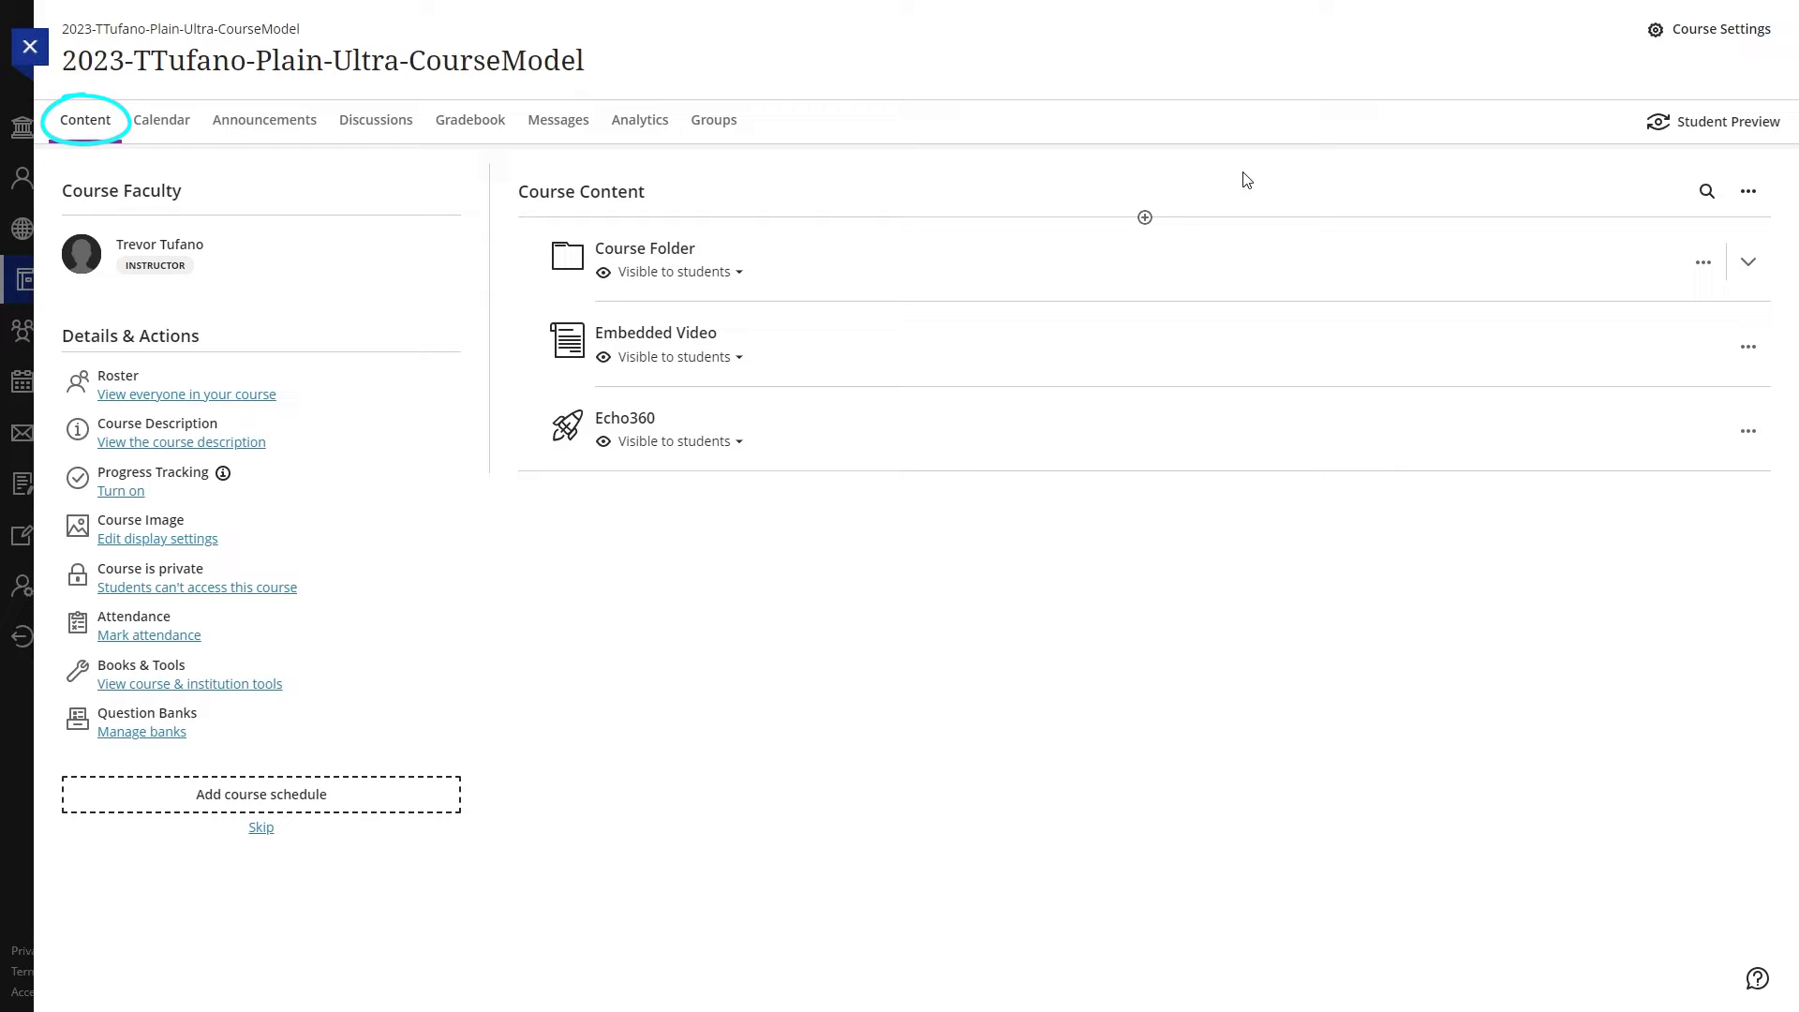
# Step: Create the hidden, ungraded 'New Discussion 12/11/23' draft from the course Discussions page
pyautogui.click(1144, 218)
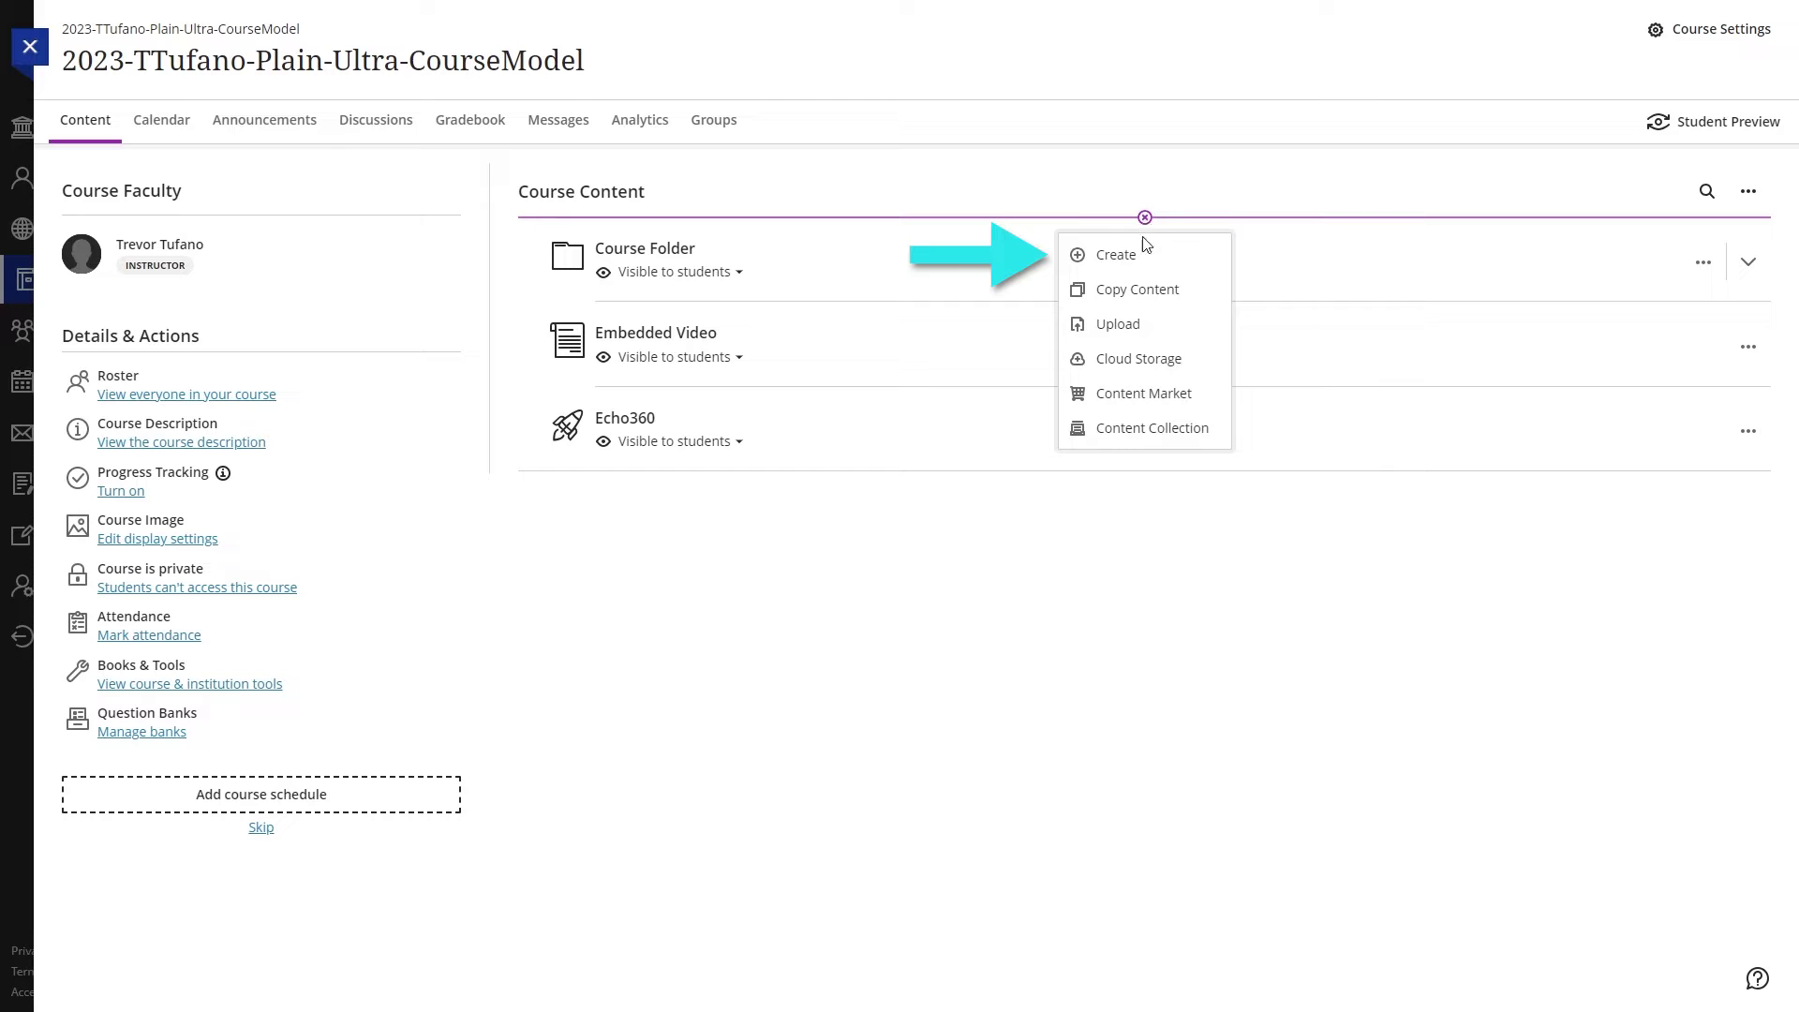
pyautogui.click(1116, 254)
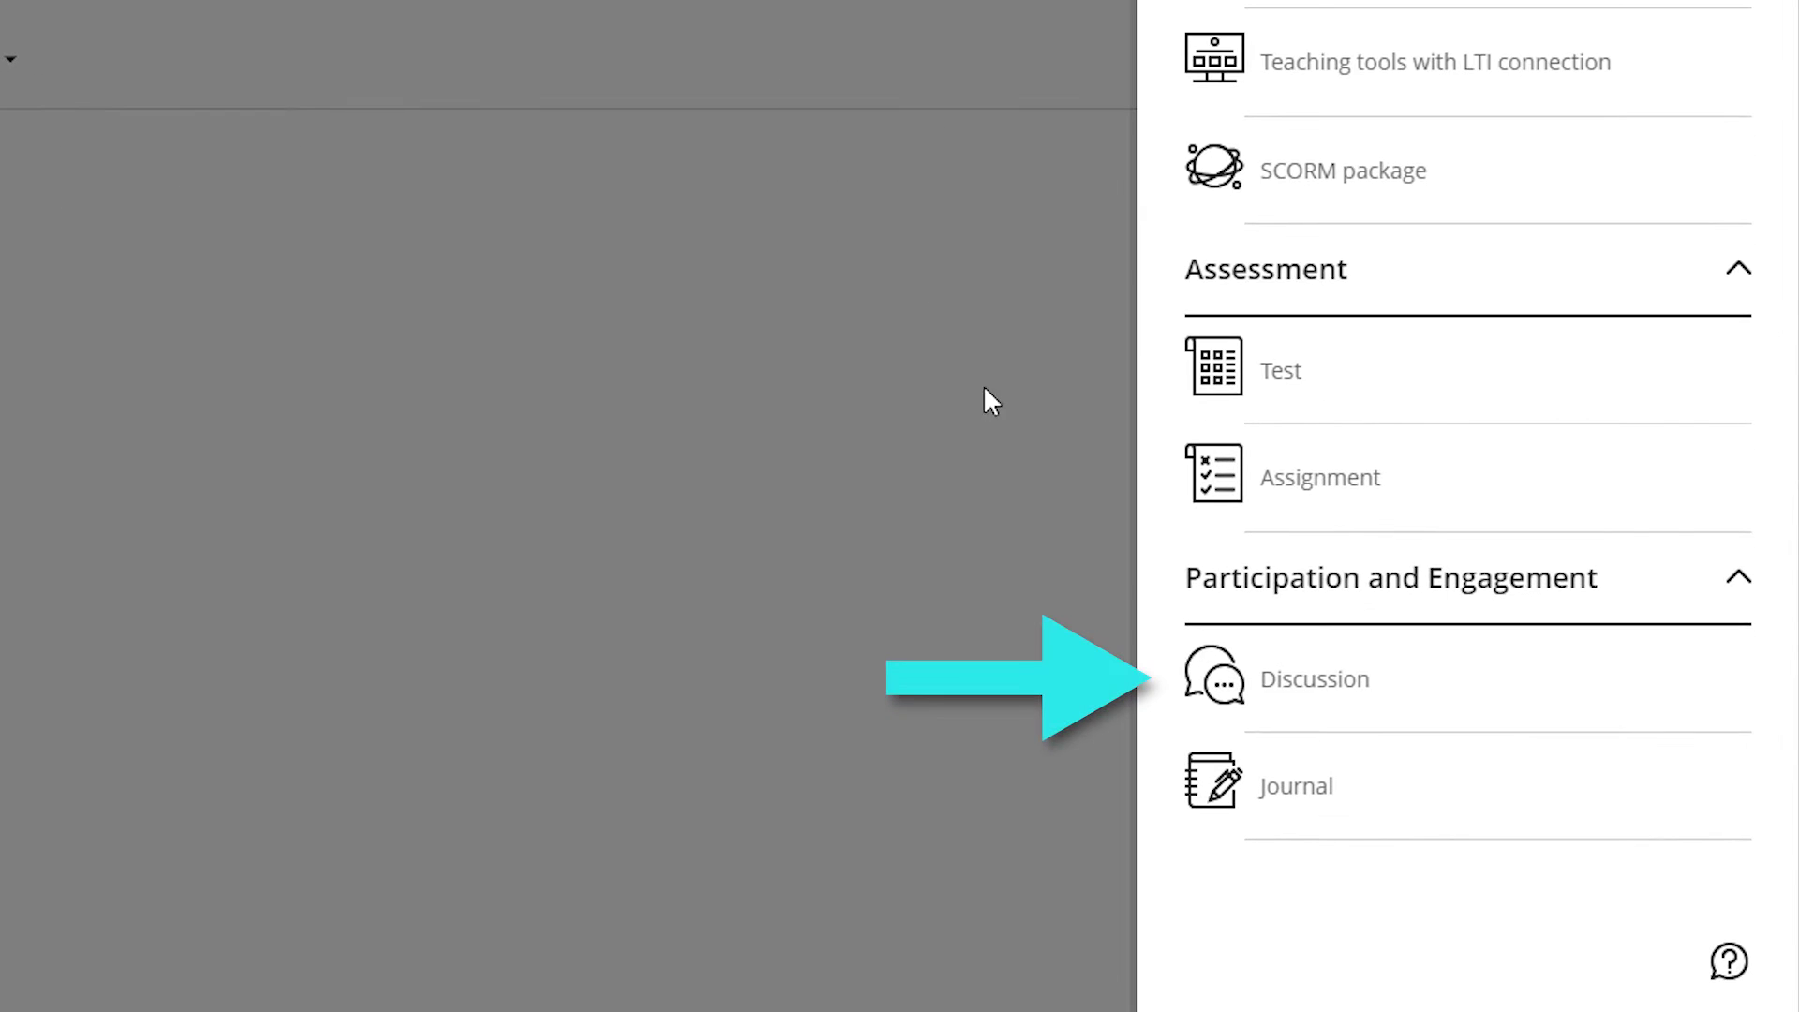
pyautogui.click(1313, 679)
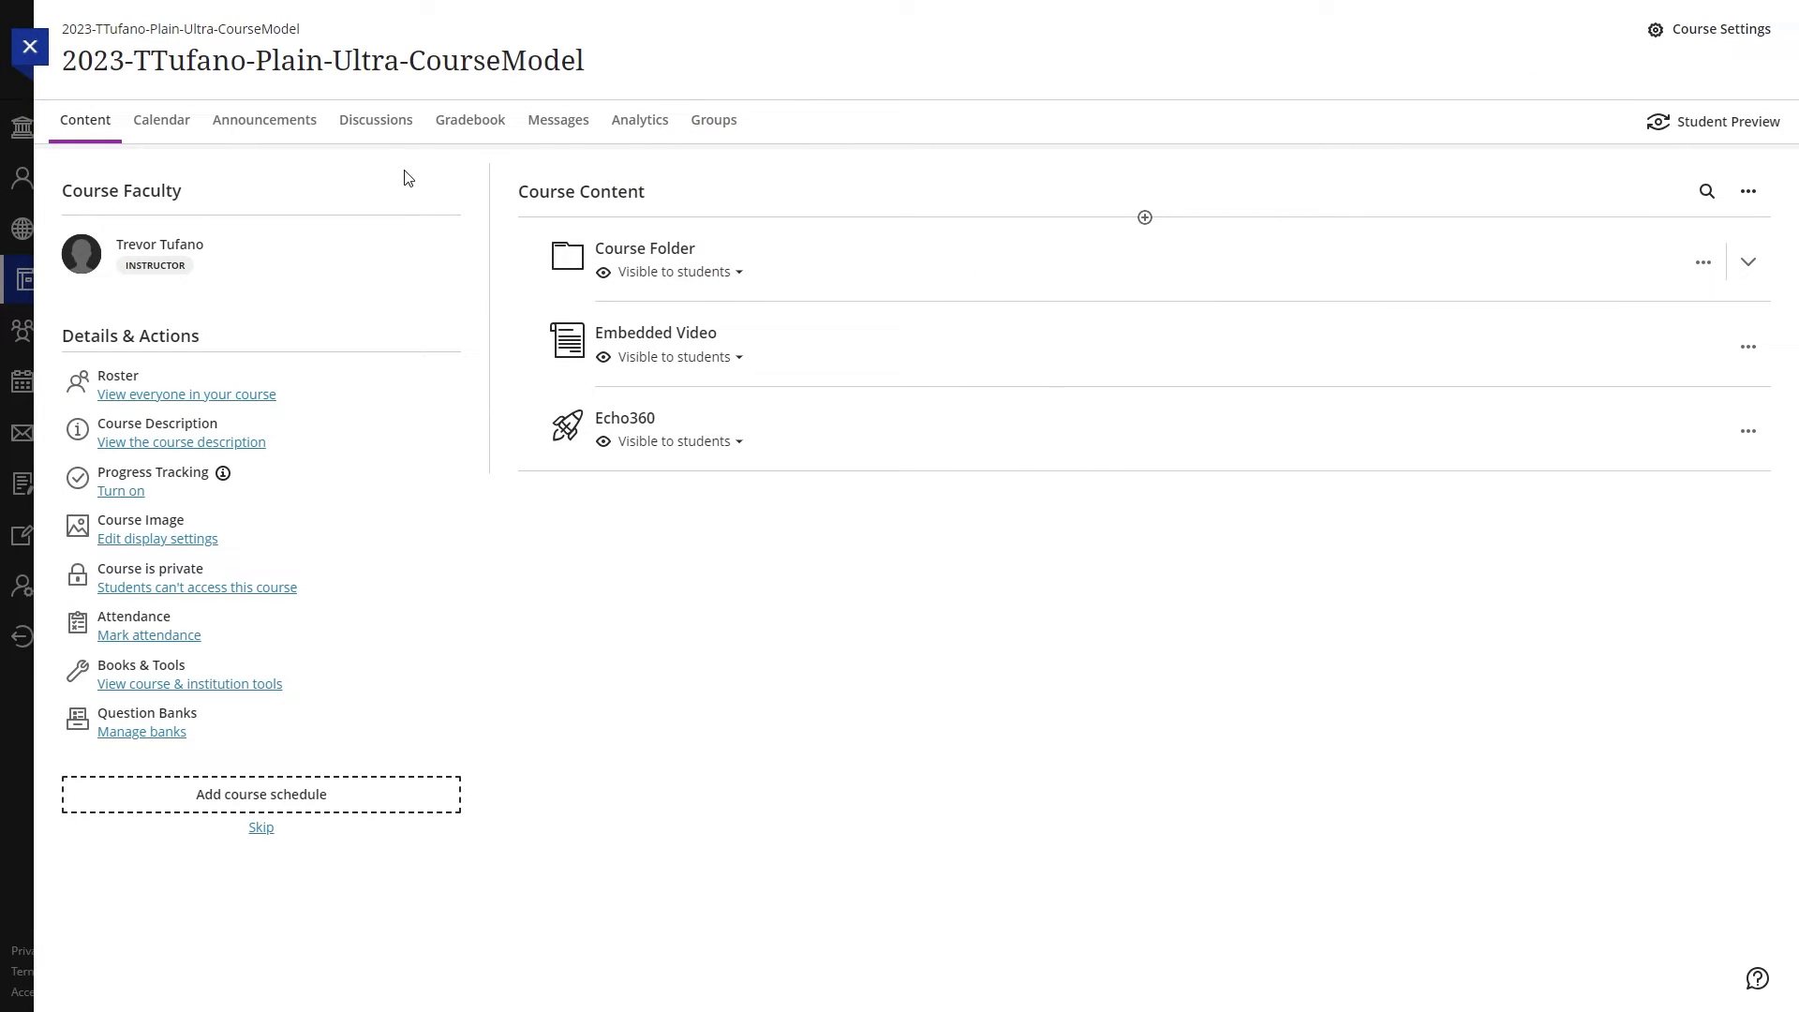
pyautogui.click(376, 120)
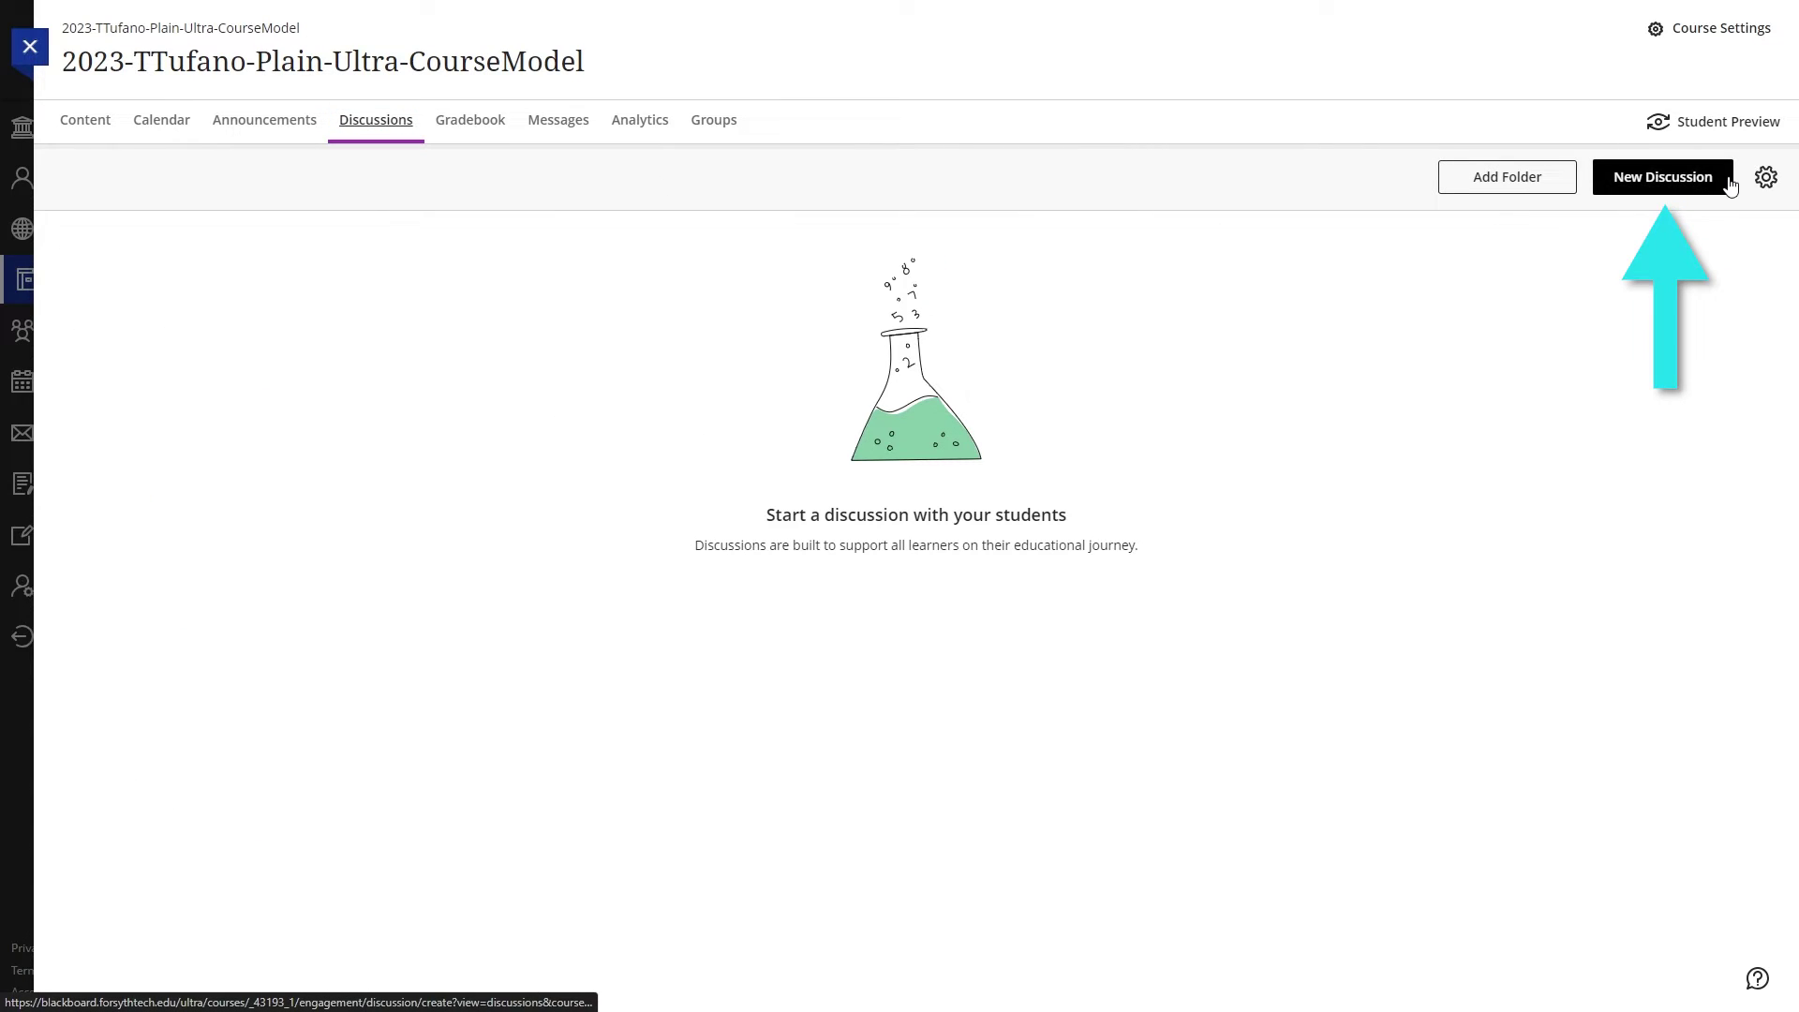
pyautogui.click(1701, 177)
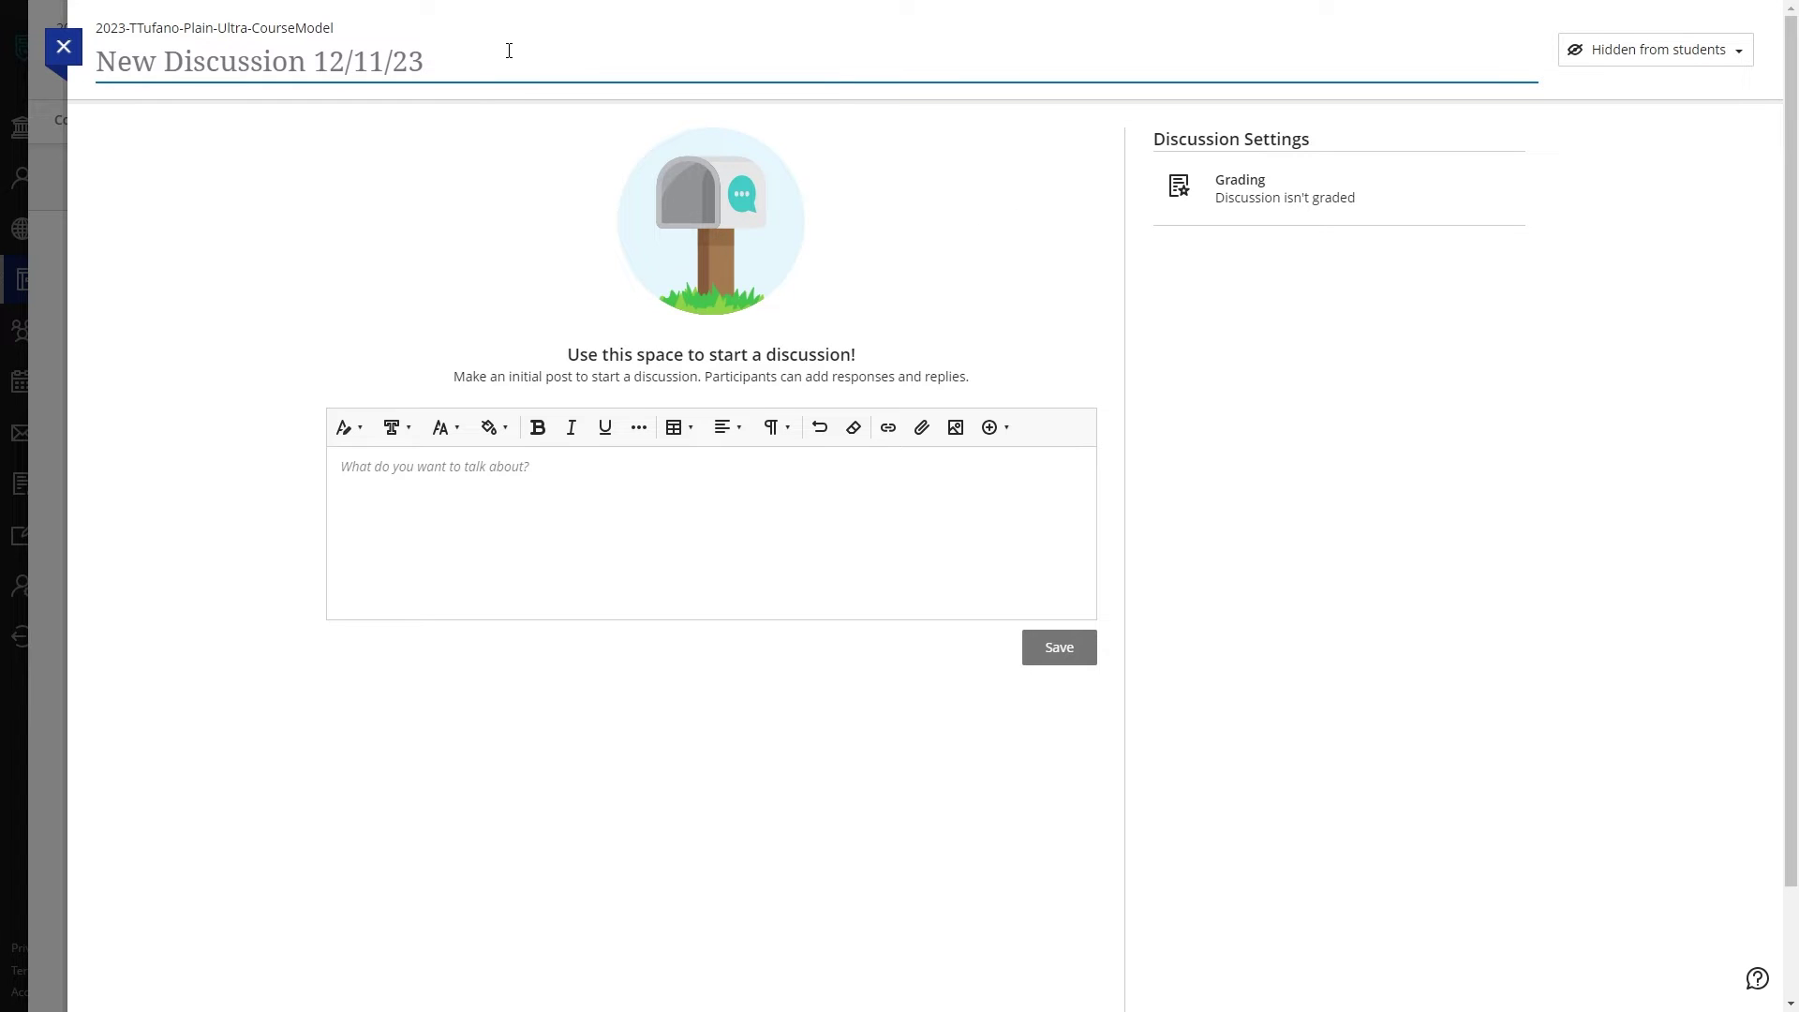
pyautogui.write('Disc')
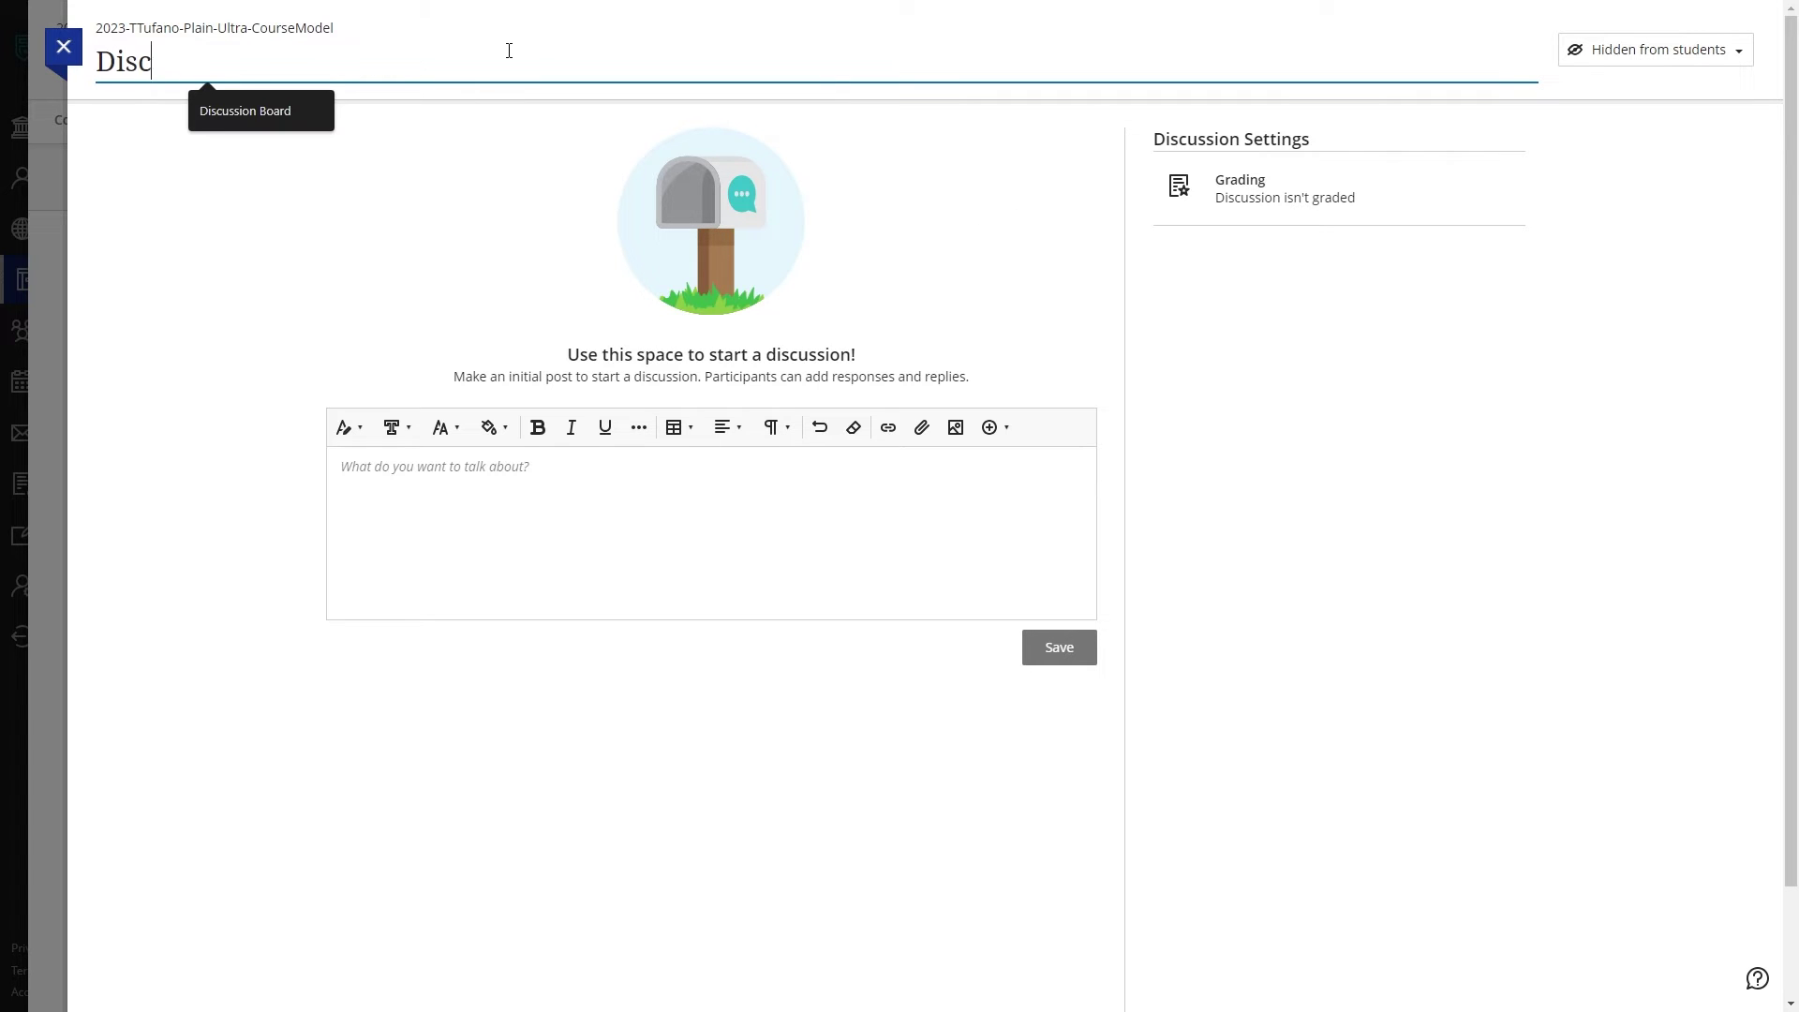
pyautogui.write('ussion Board')
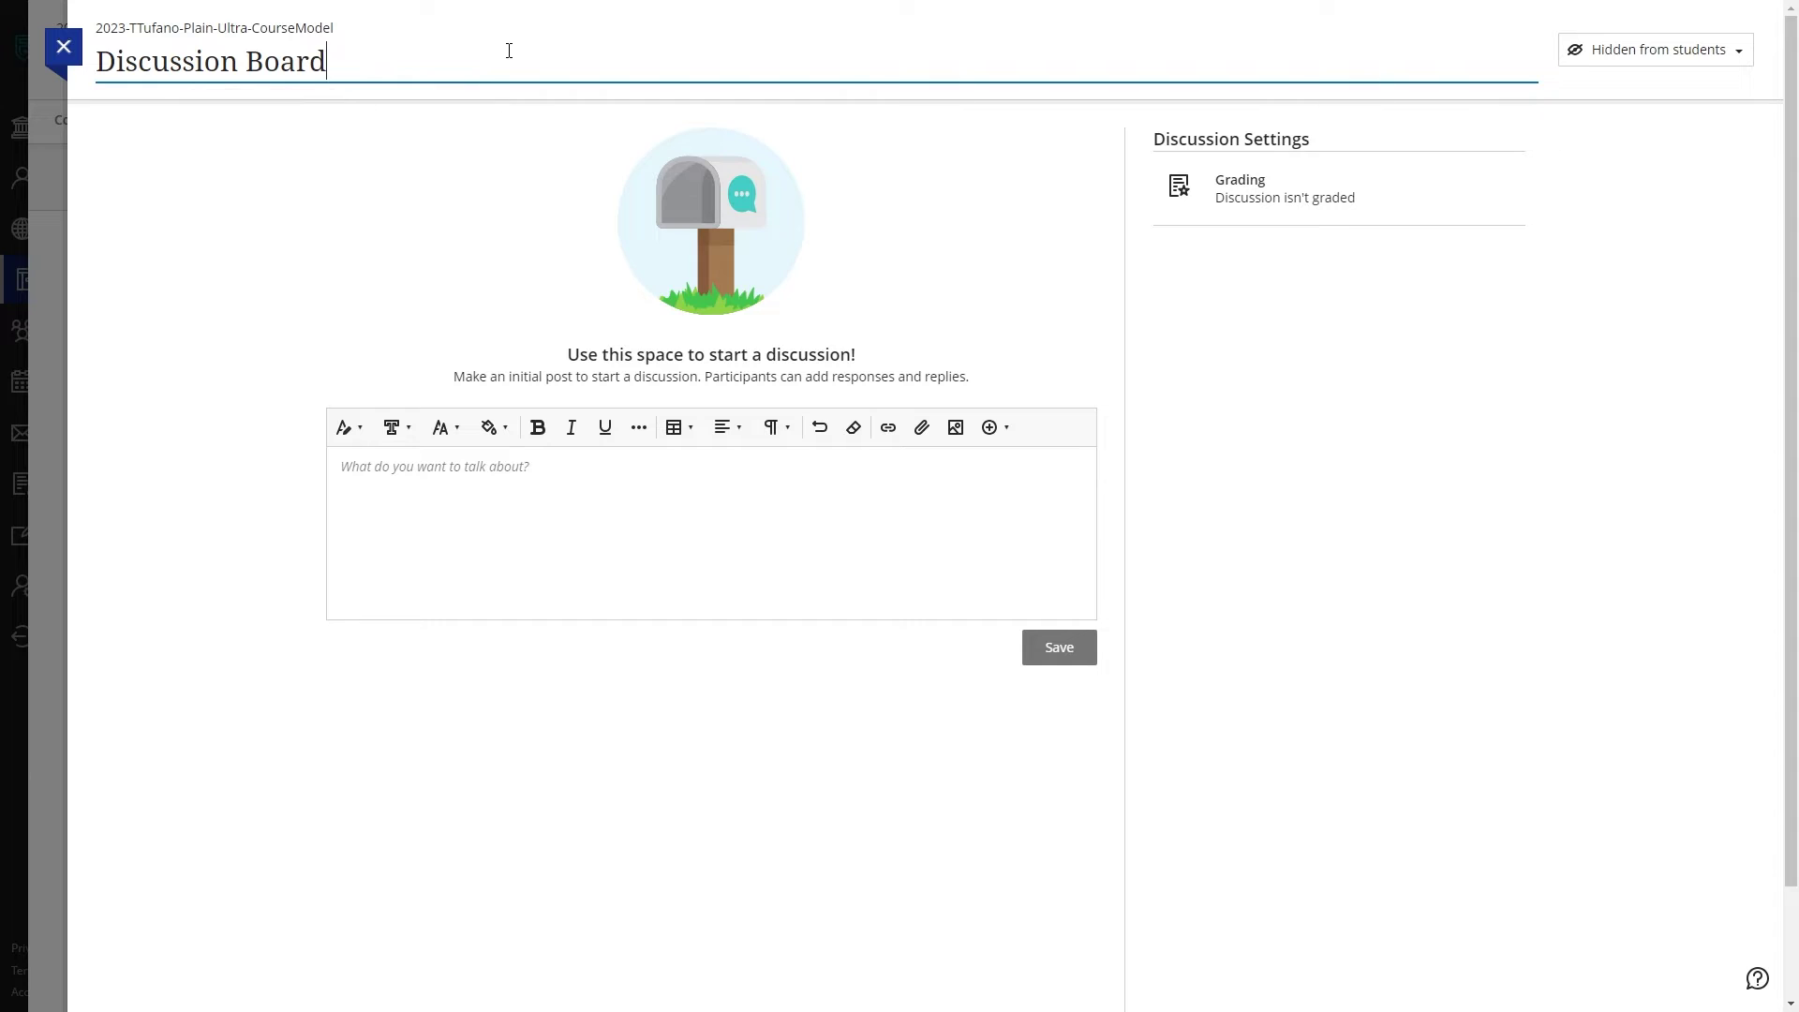
# Step: Title the discussion 'Discussion Board' and post a topic asking for one post and one reply
pyautogui.press('Return')
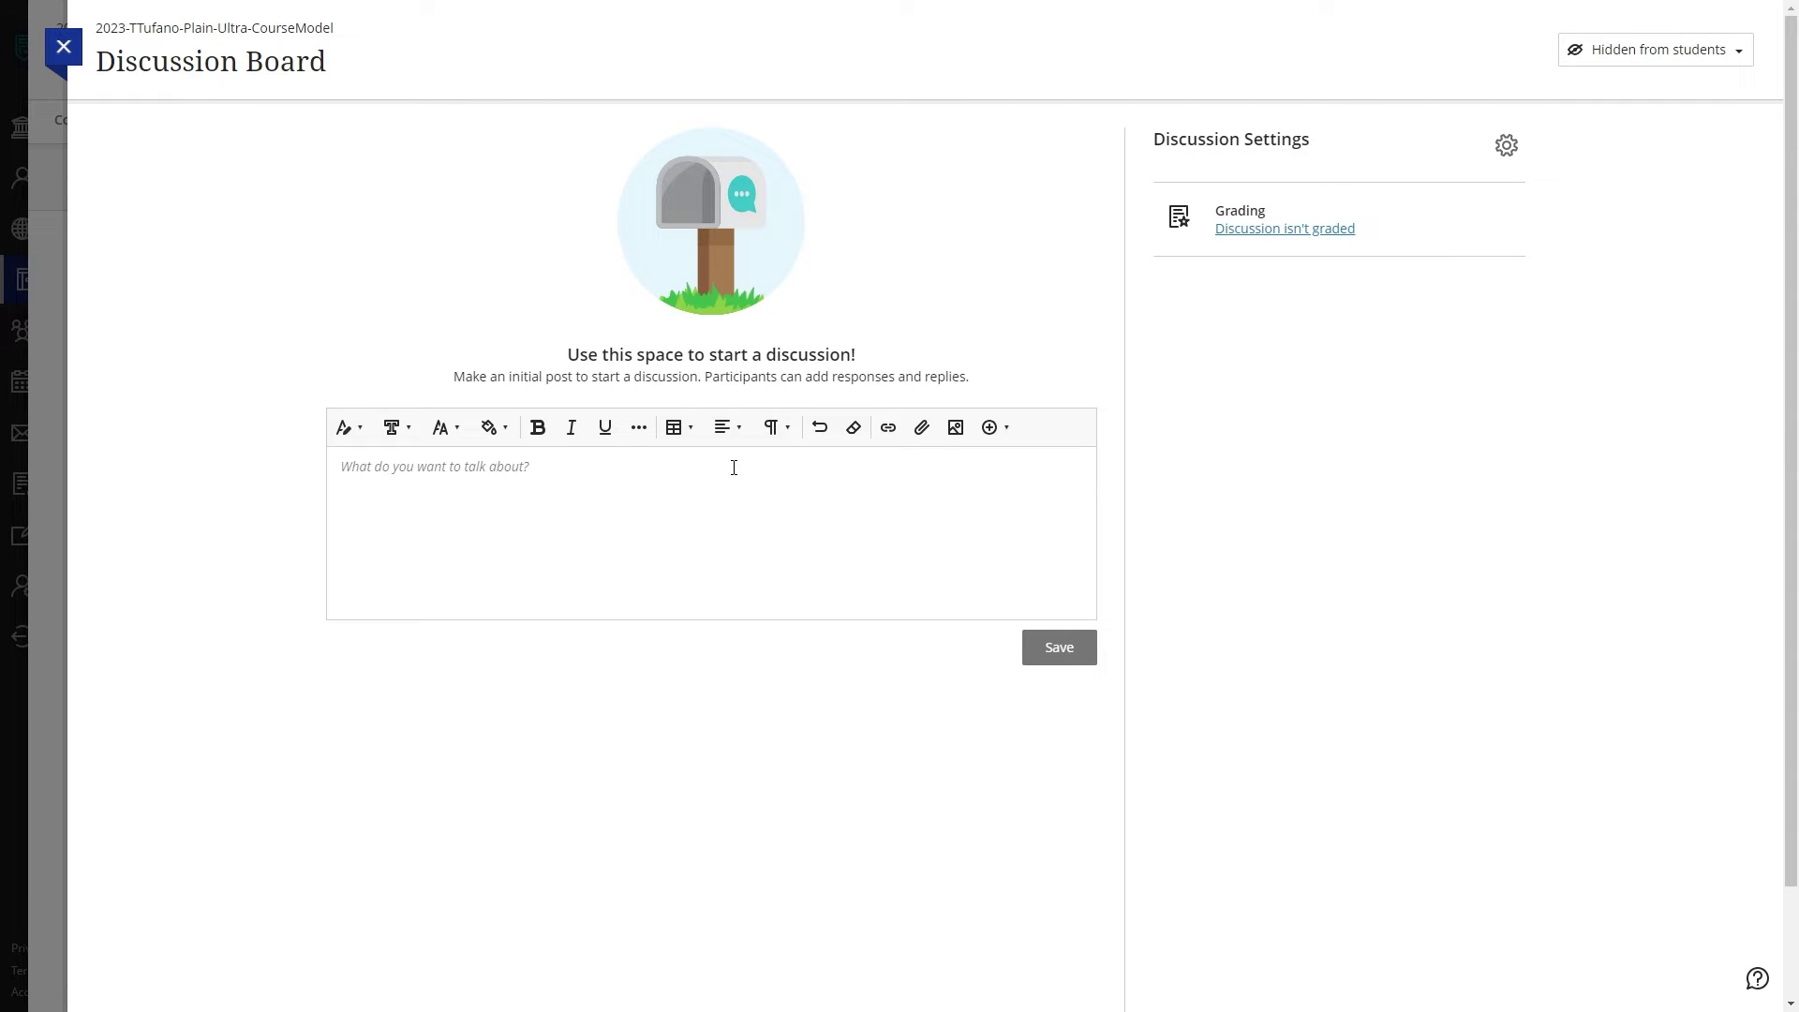
pyautogui.click(733, 467)
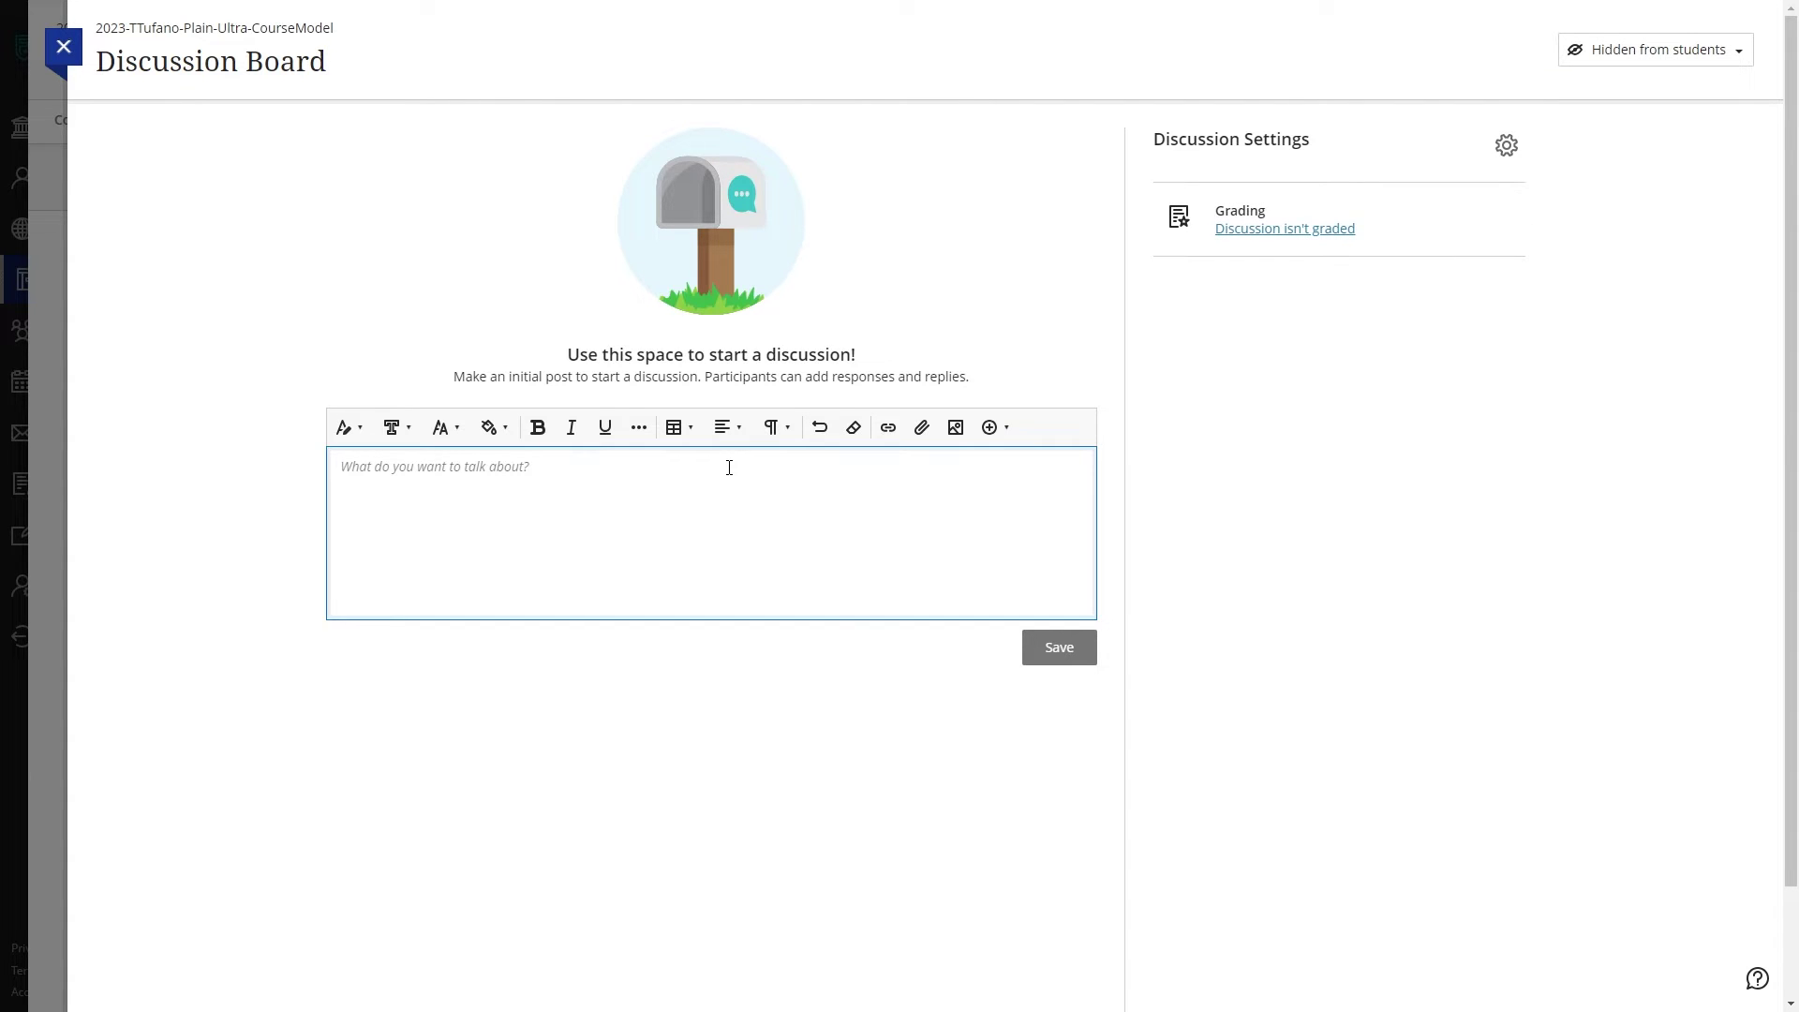
pyautogui.write('This is my discussi')
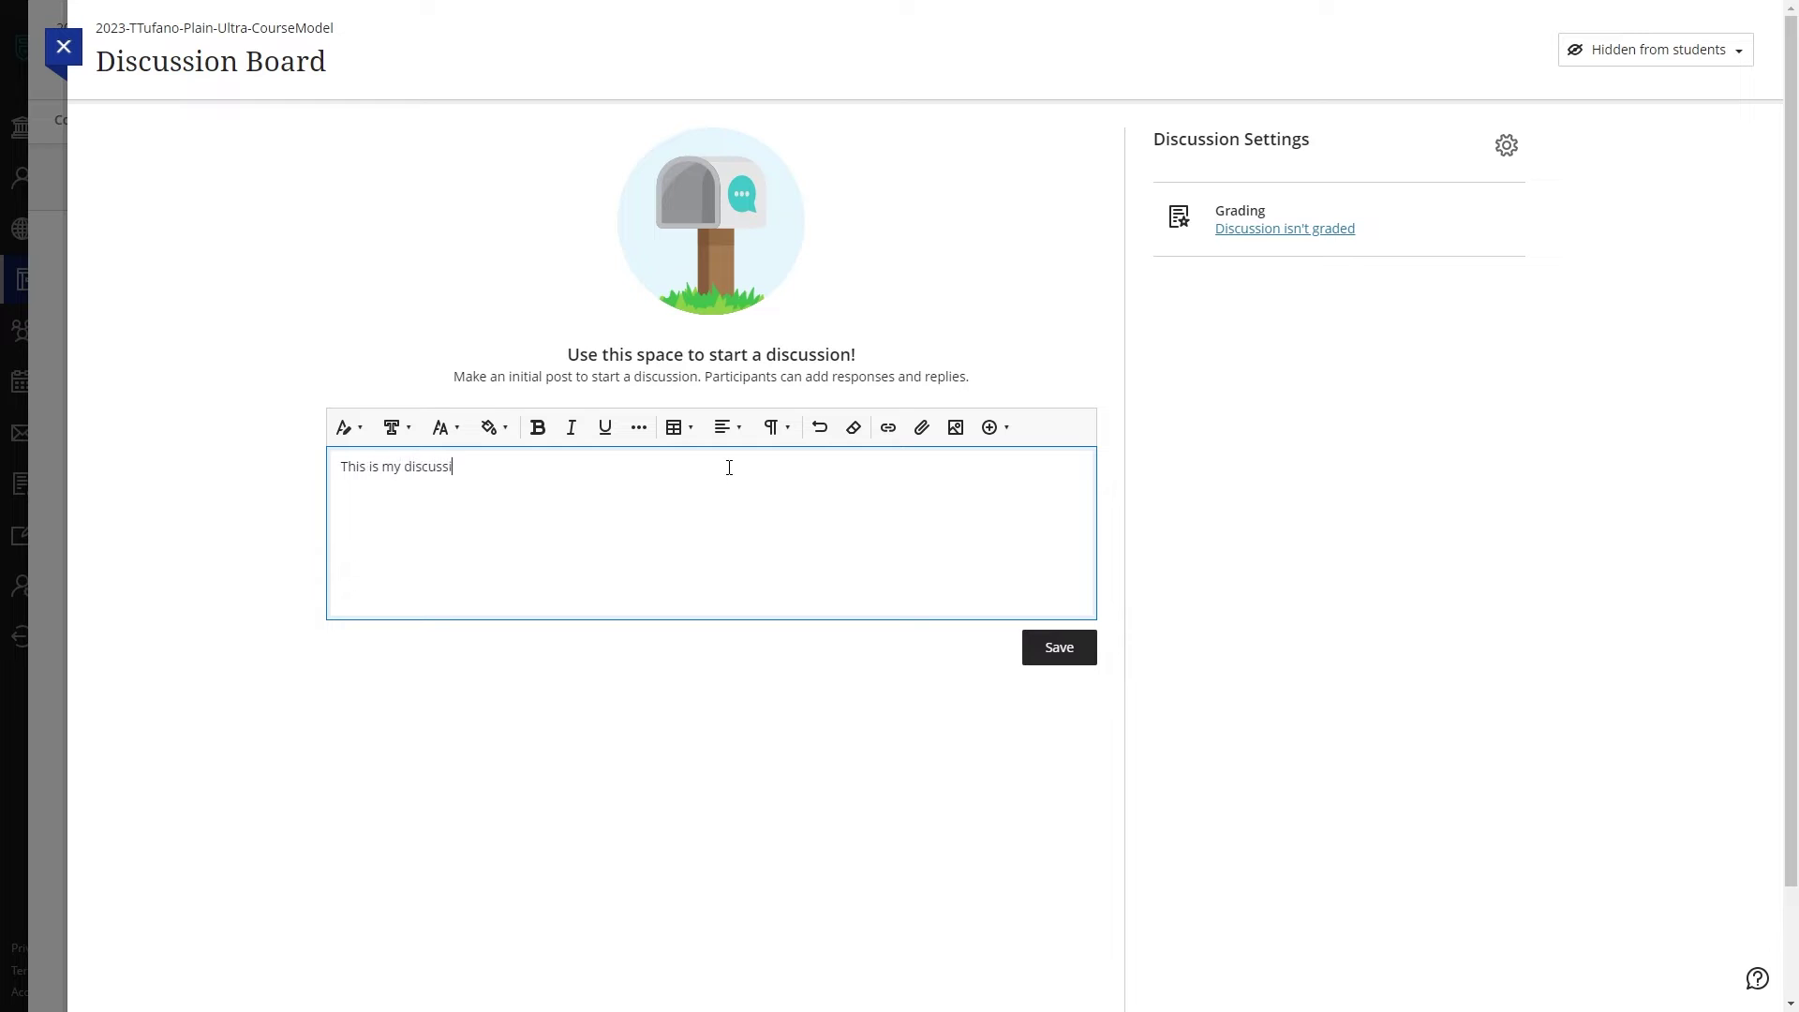
pyautogui.write('on board.')
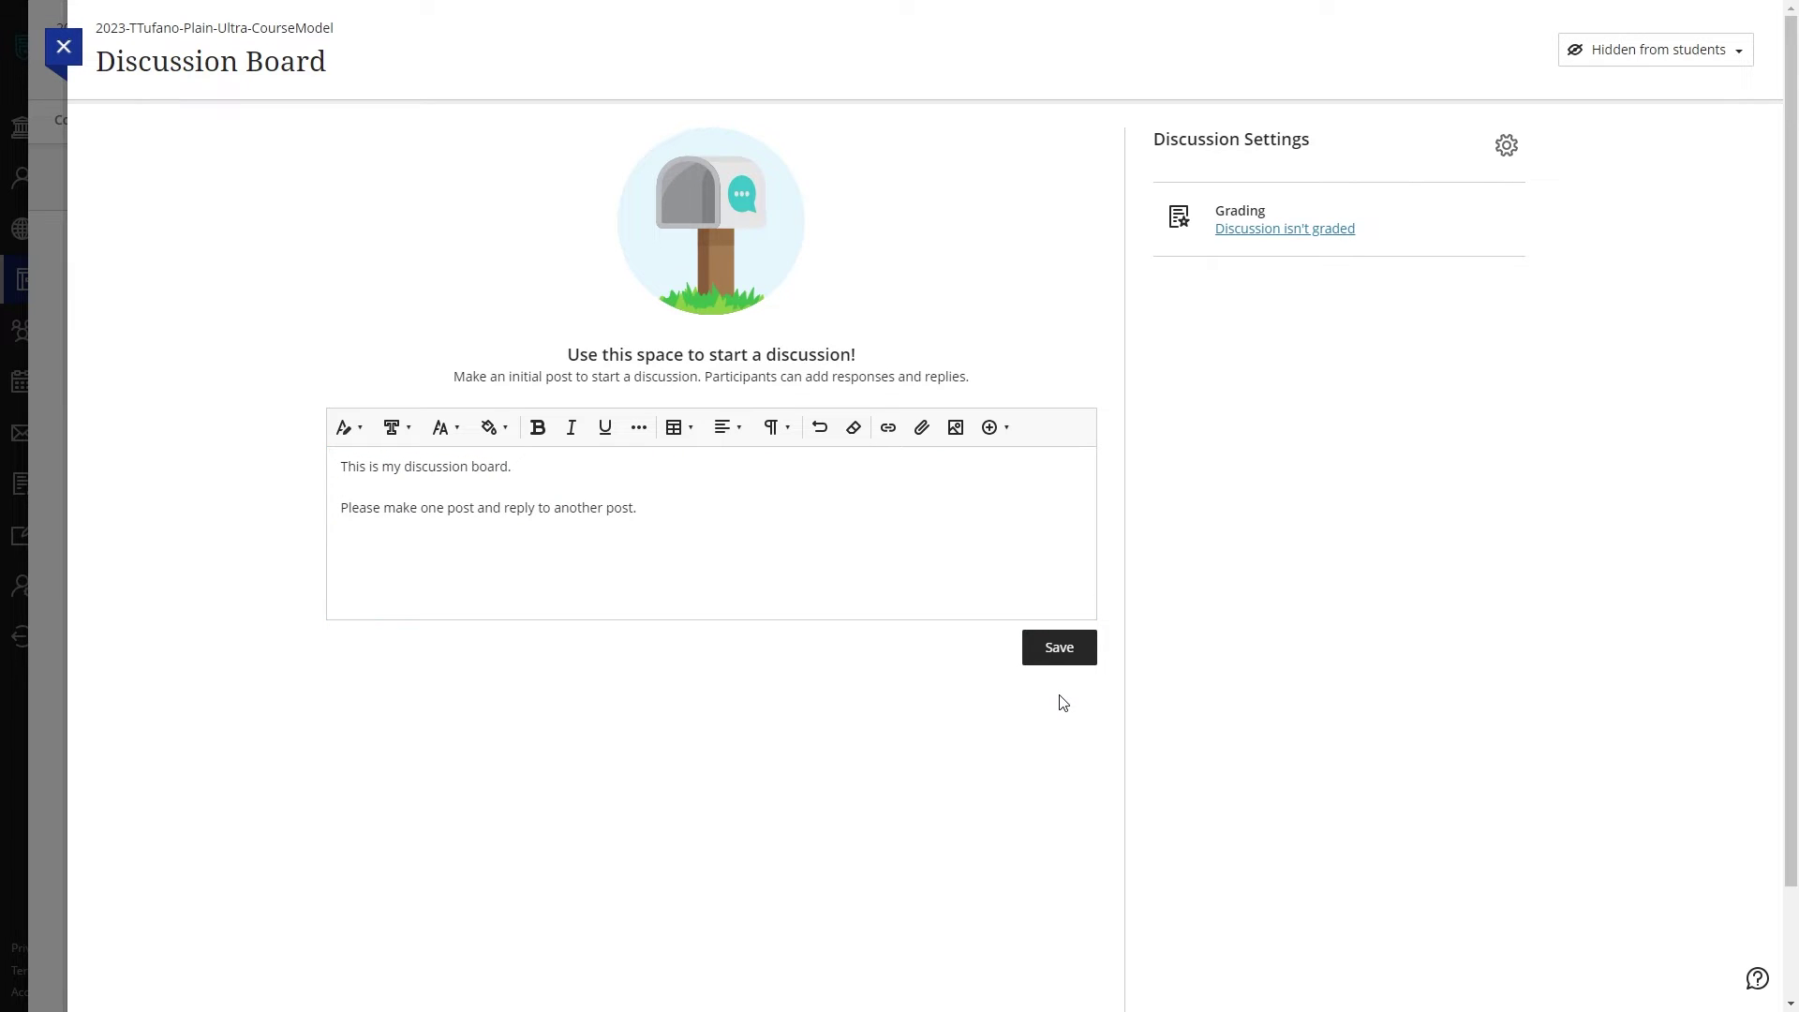
pyautogui.click(1059, 646)
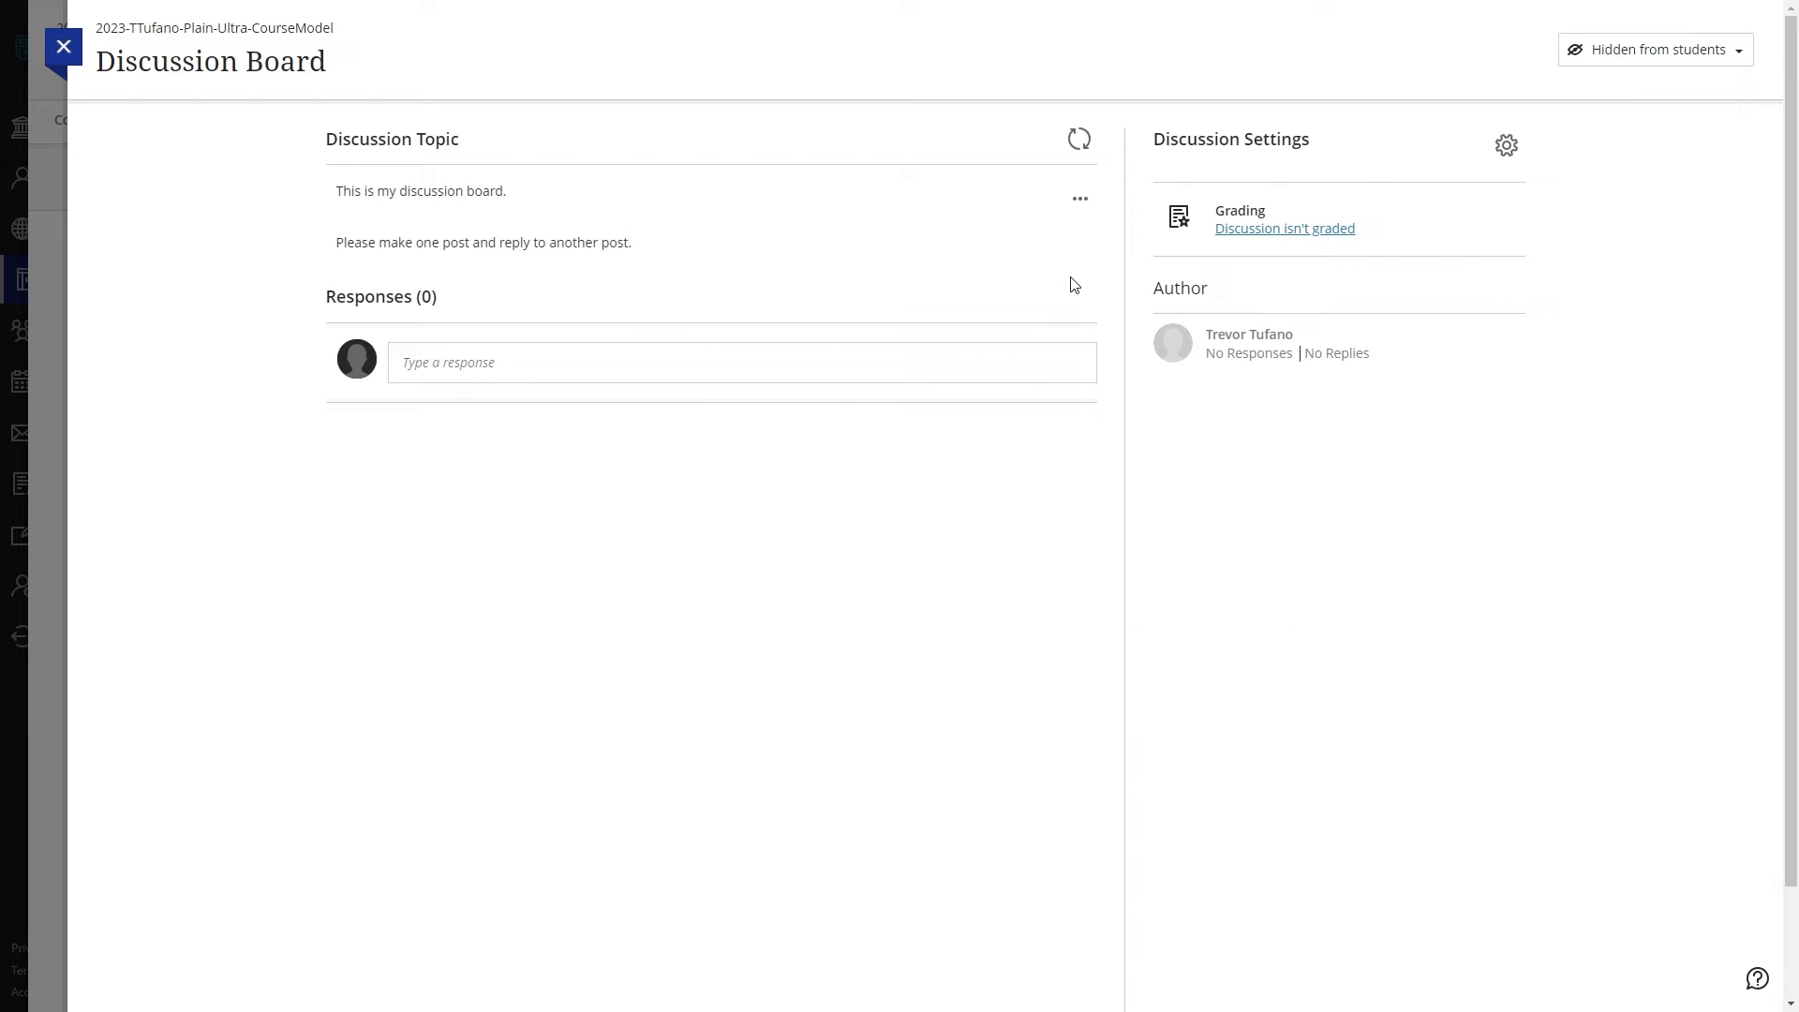
pyautogui.click(1080, 200)
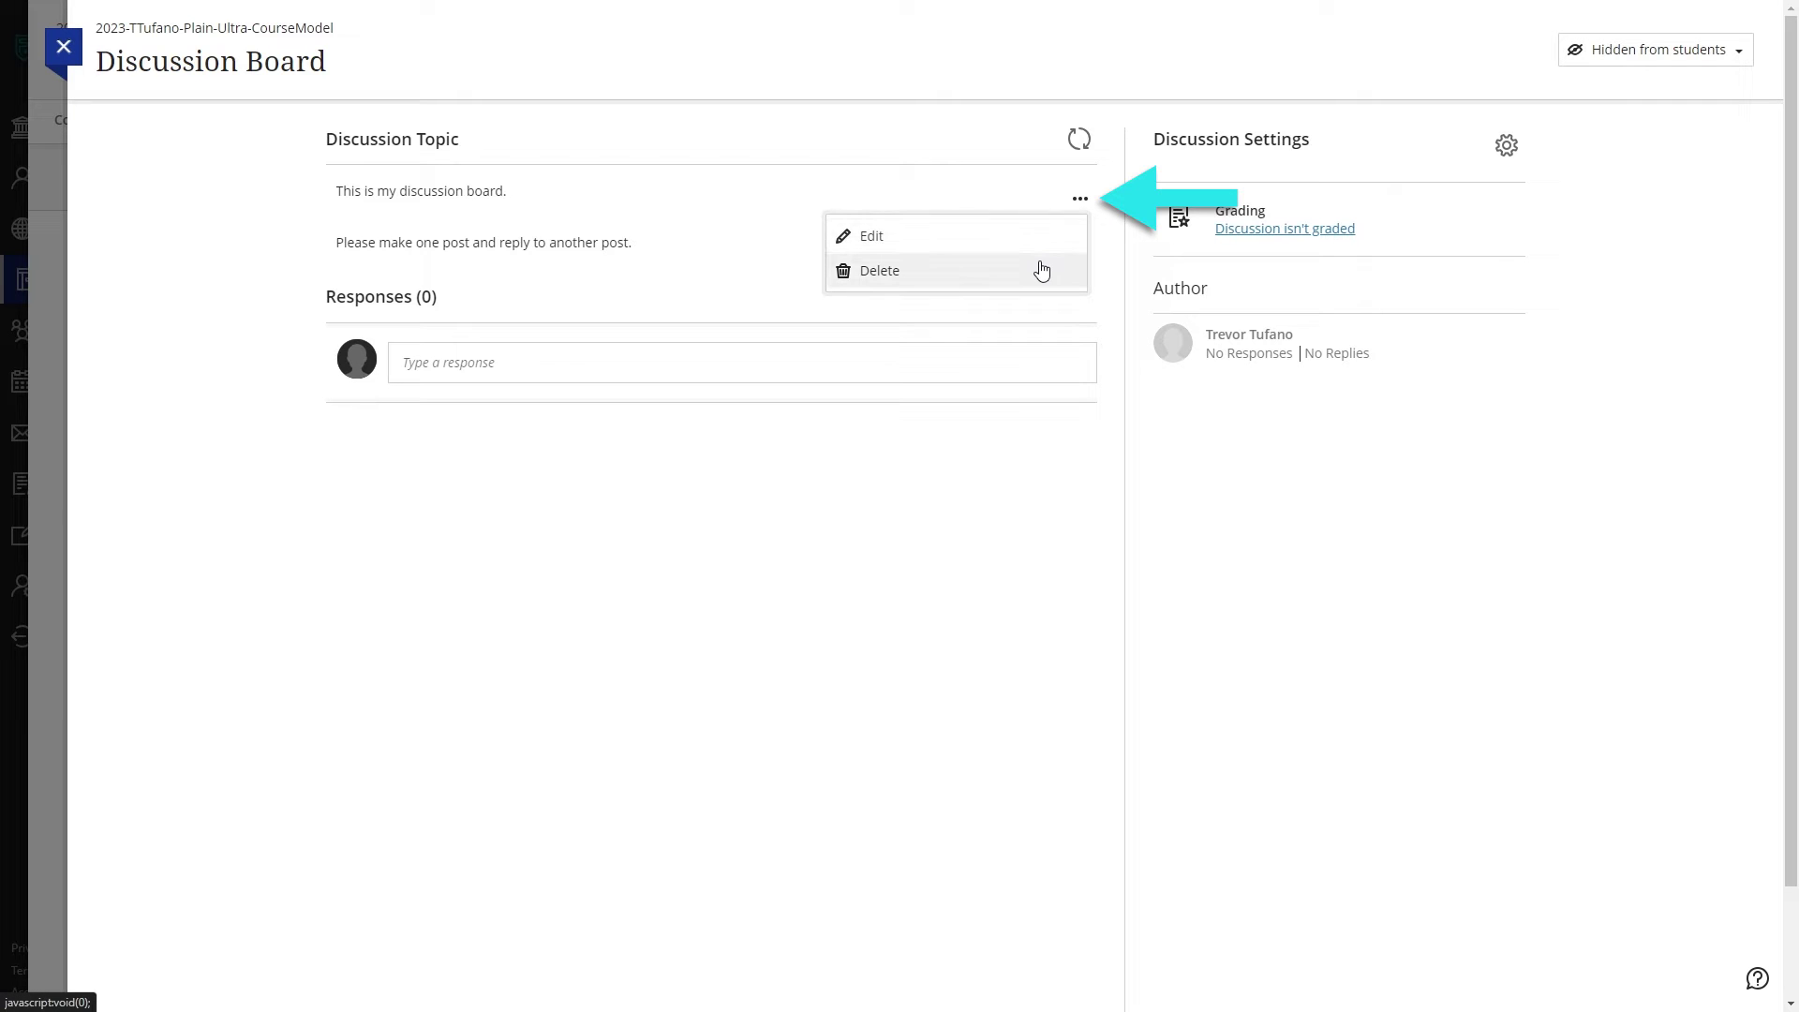
pyautogui.click(1609, 234)
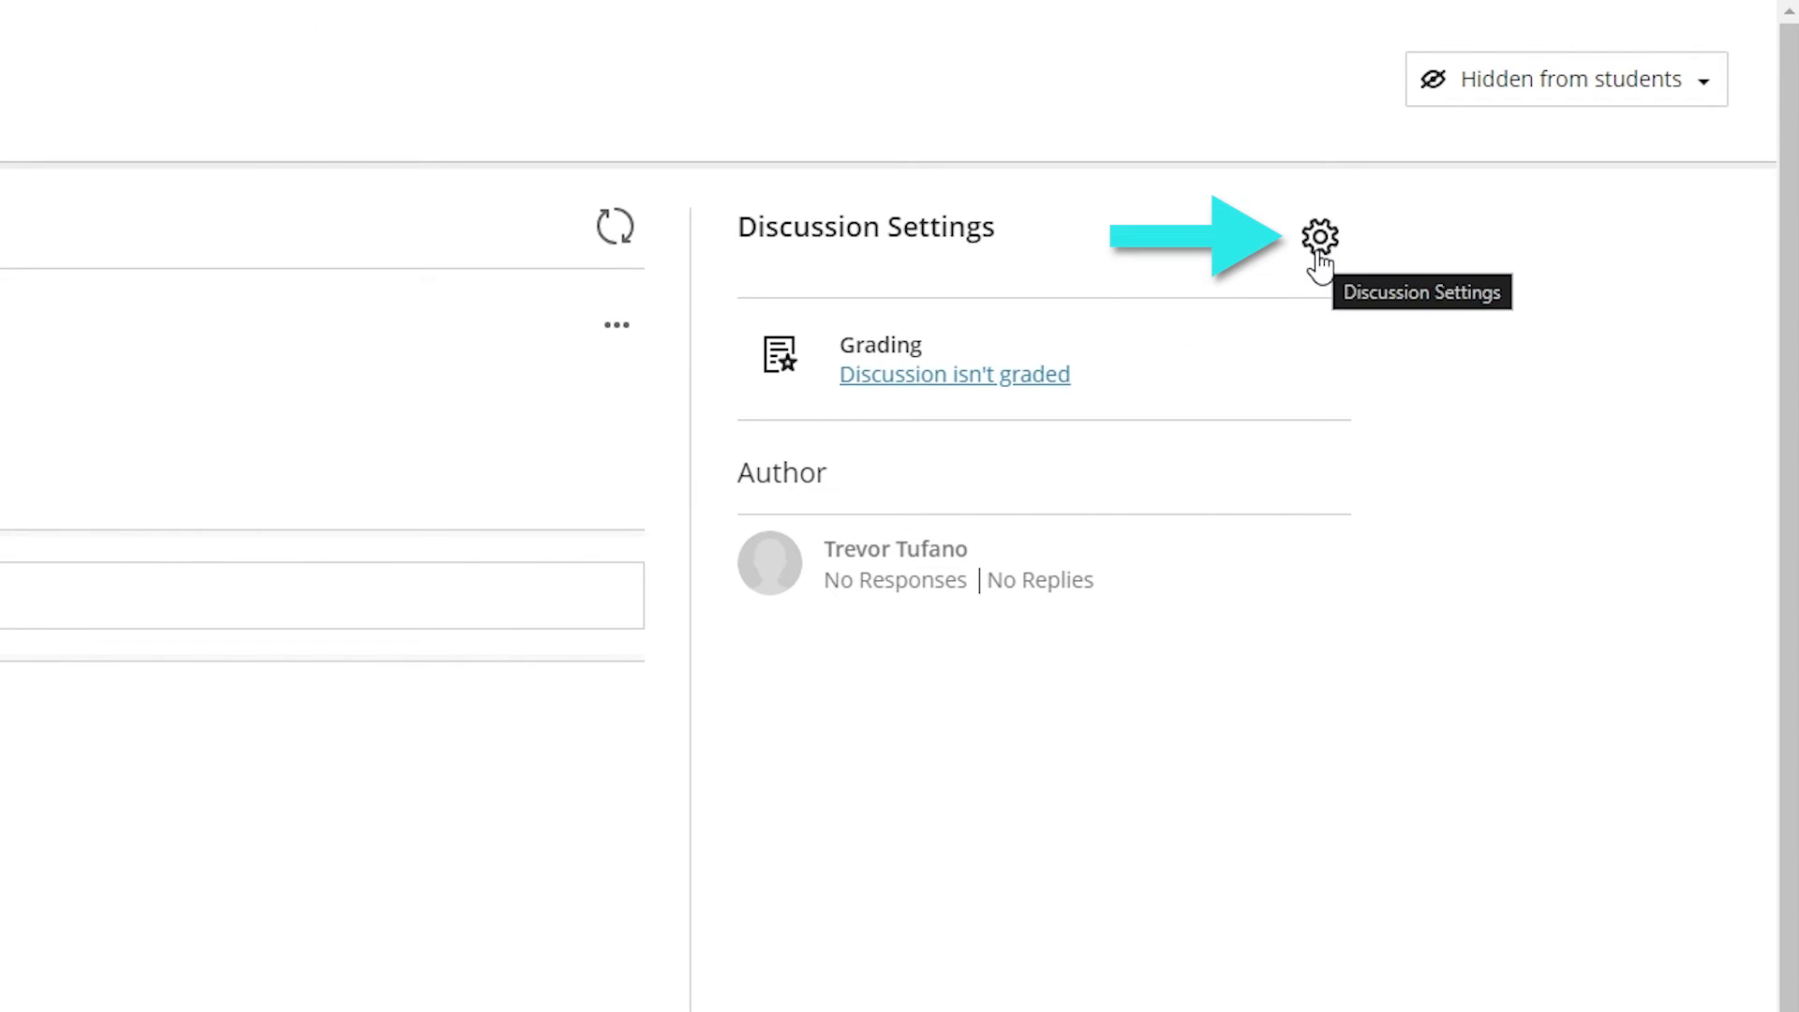
# Step: Grade the discussion out of 100 points, due 12/12/23 at 8:42 AM
pyautogui.click(1321, 238)
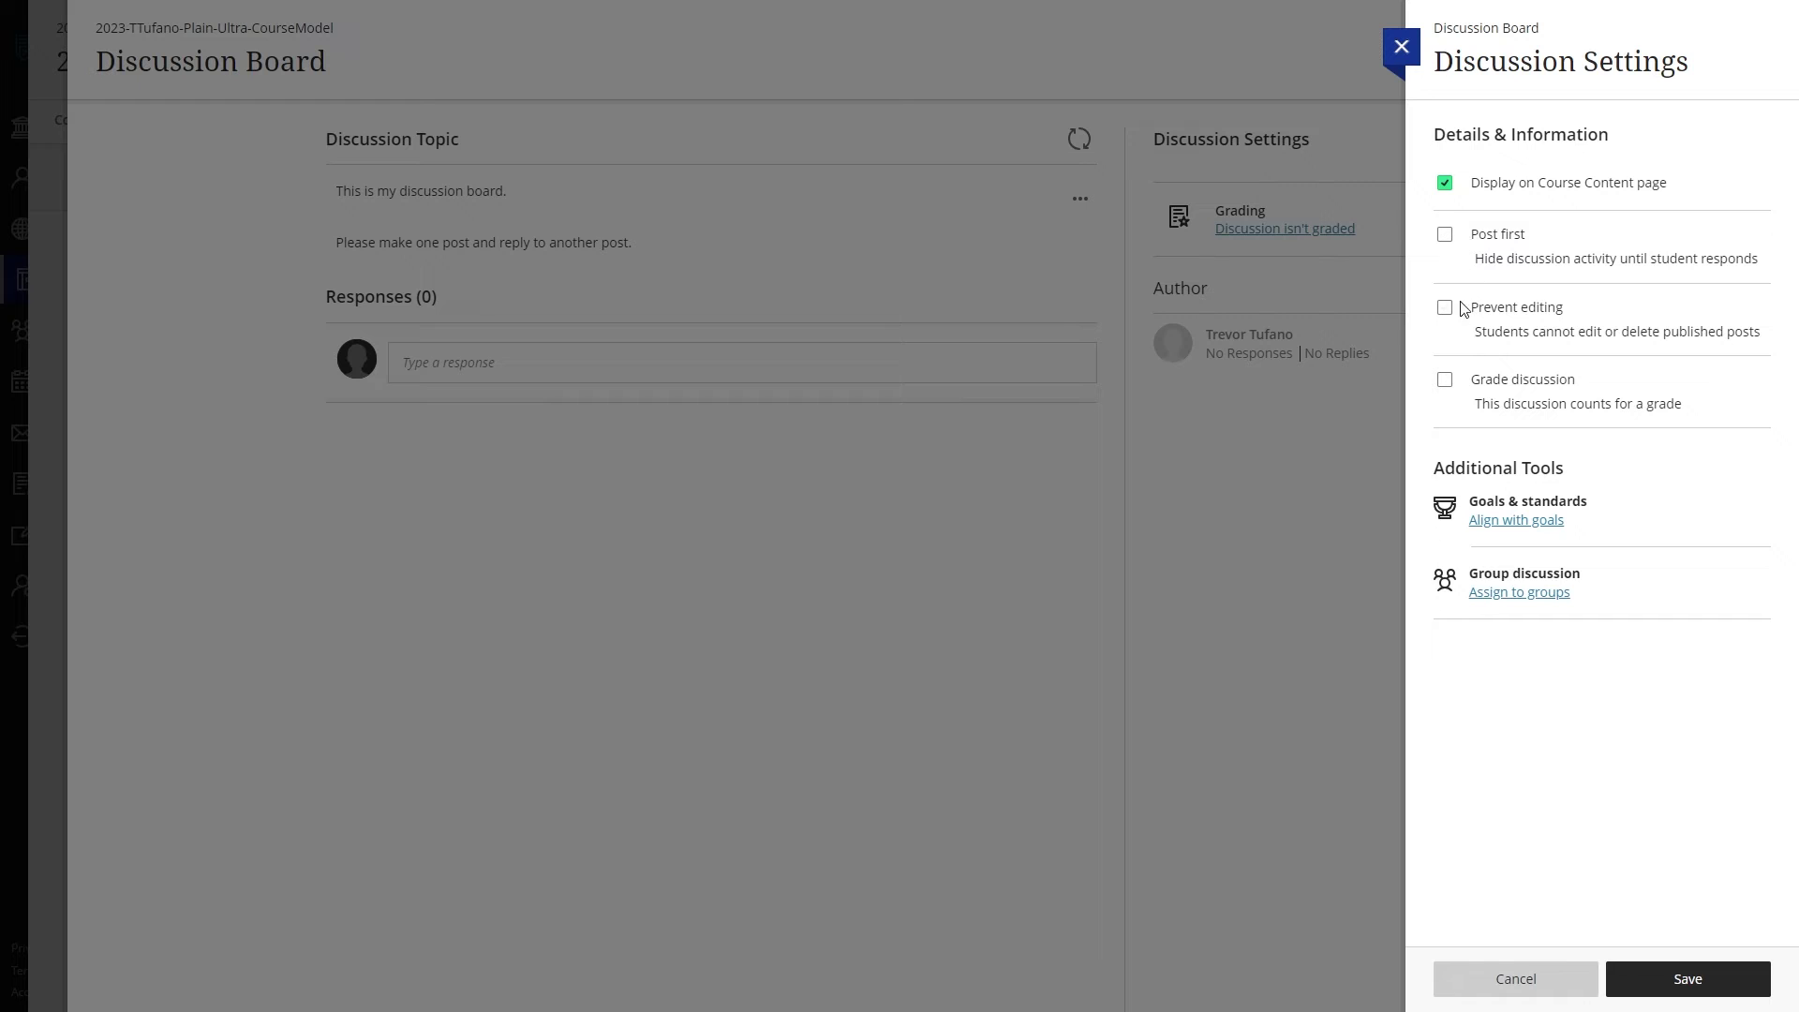
pyautogui.click(1445, 380)
pyautogui.scroll(-5, 1588, 563)
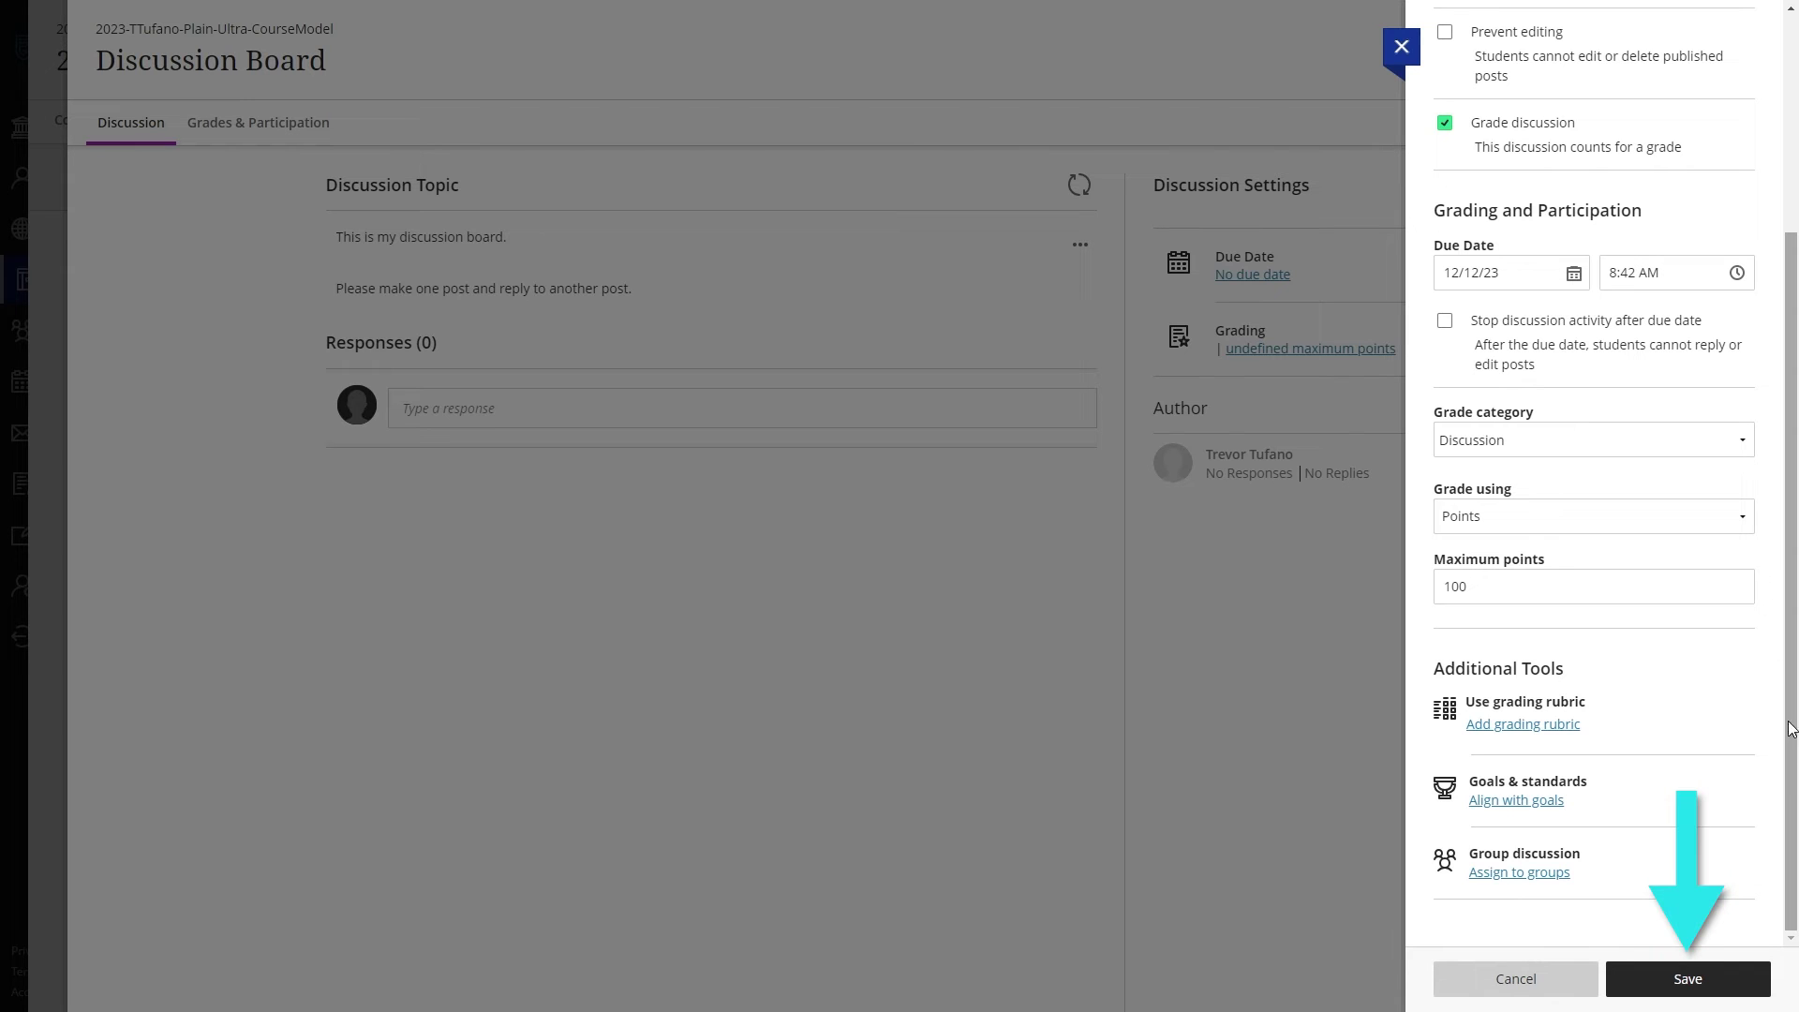
pyautogui.click(1739, 989)
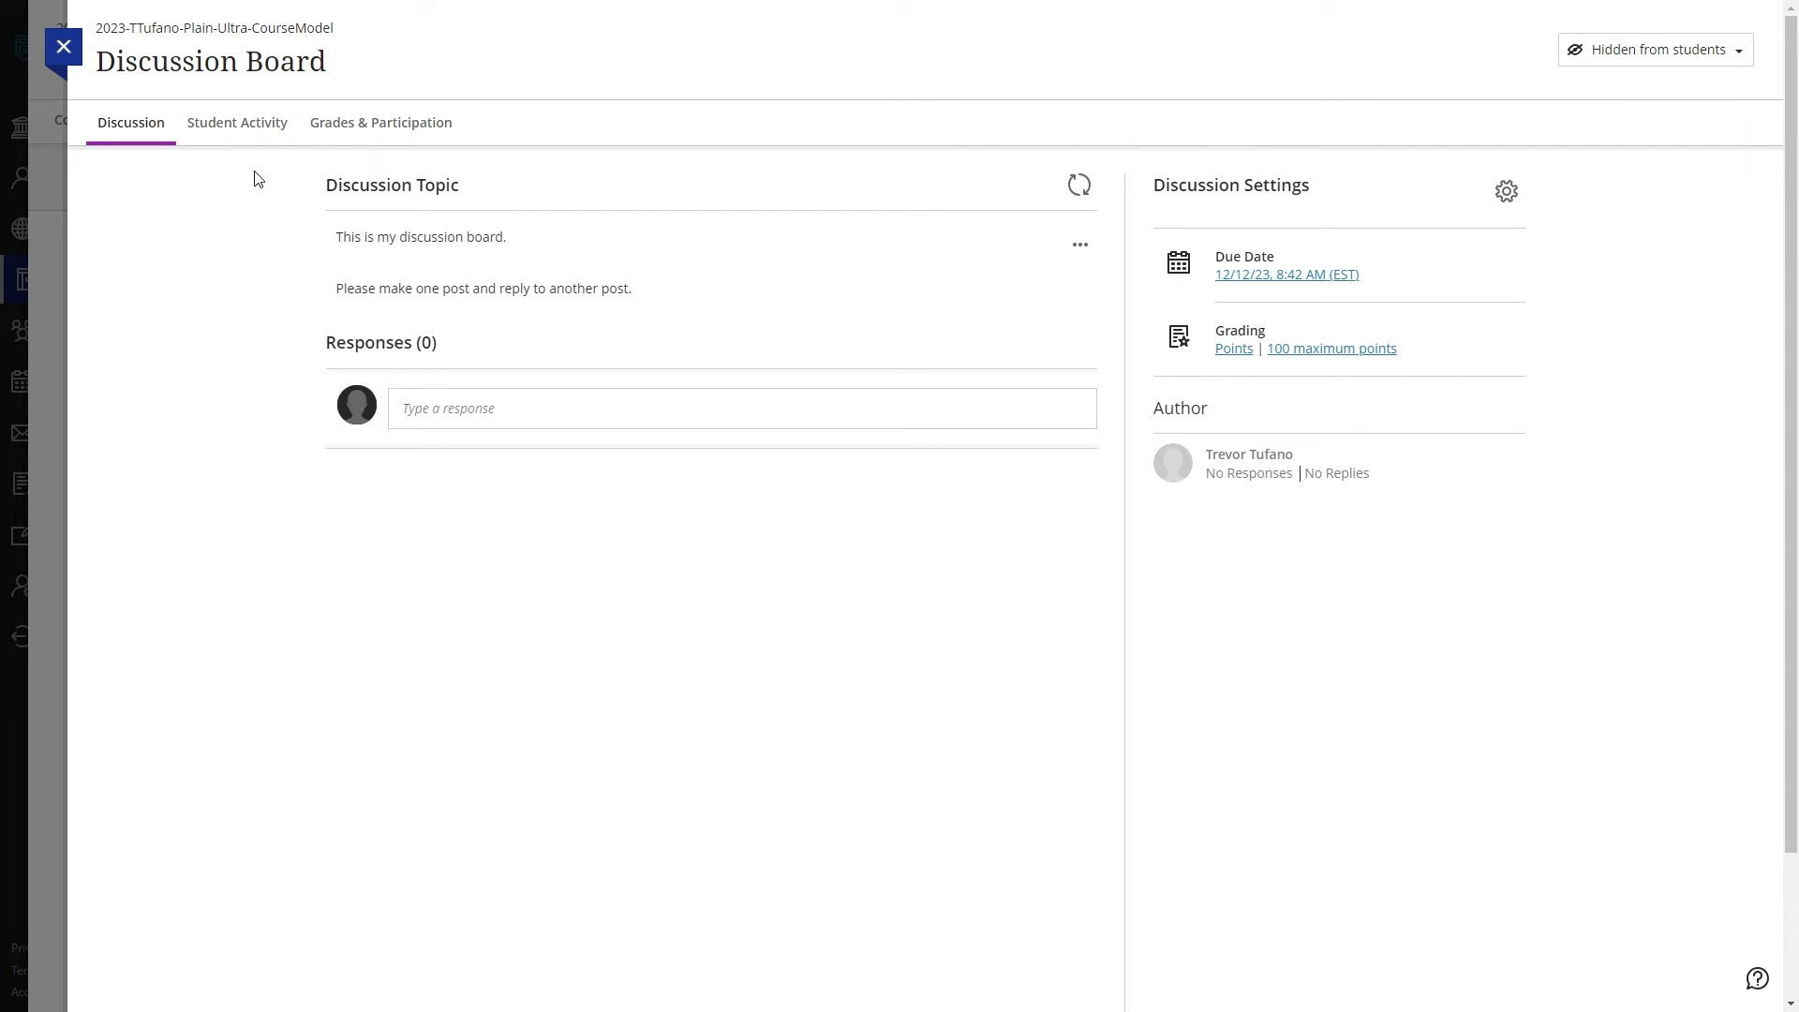
pyautogui.click(244, 143)
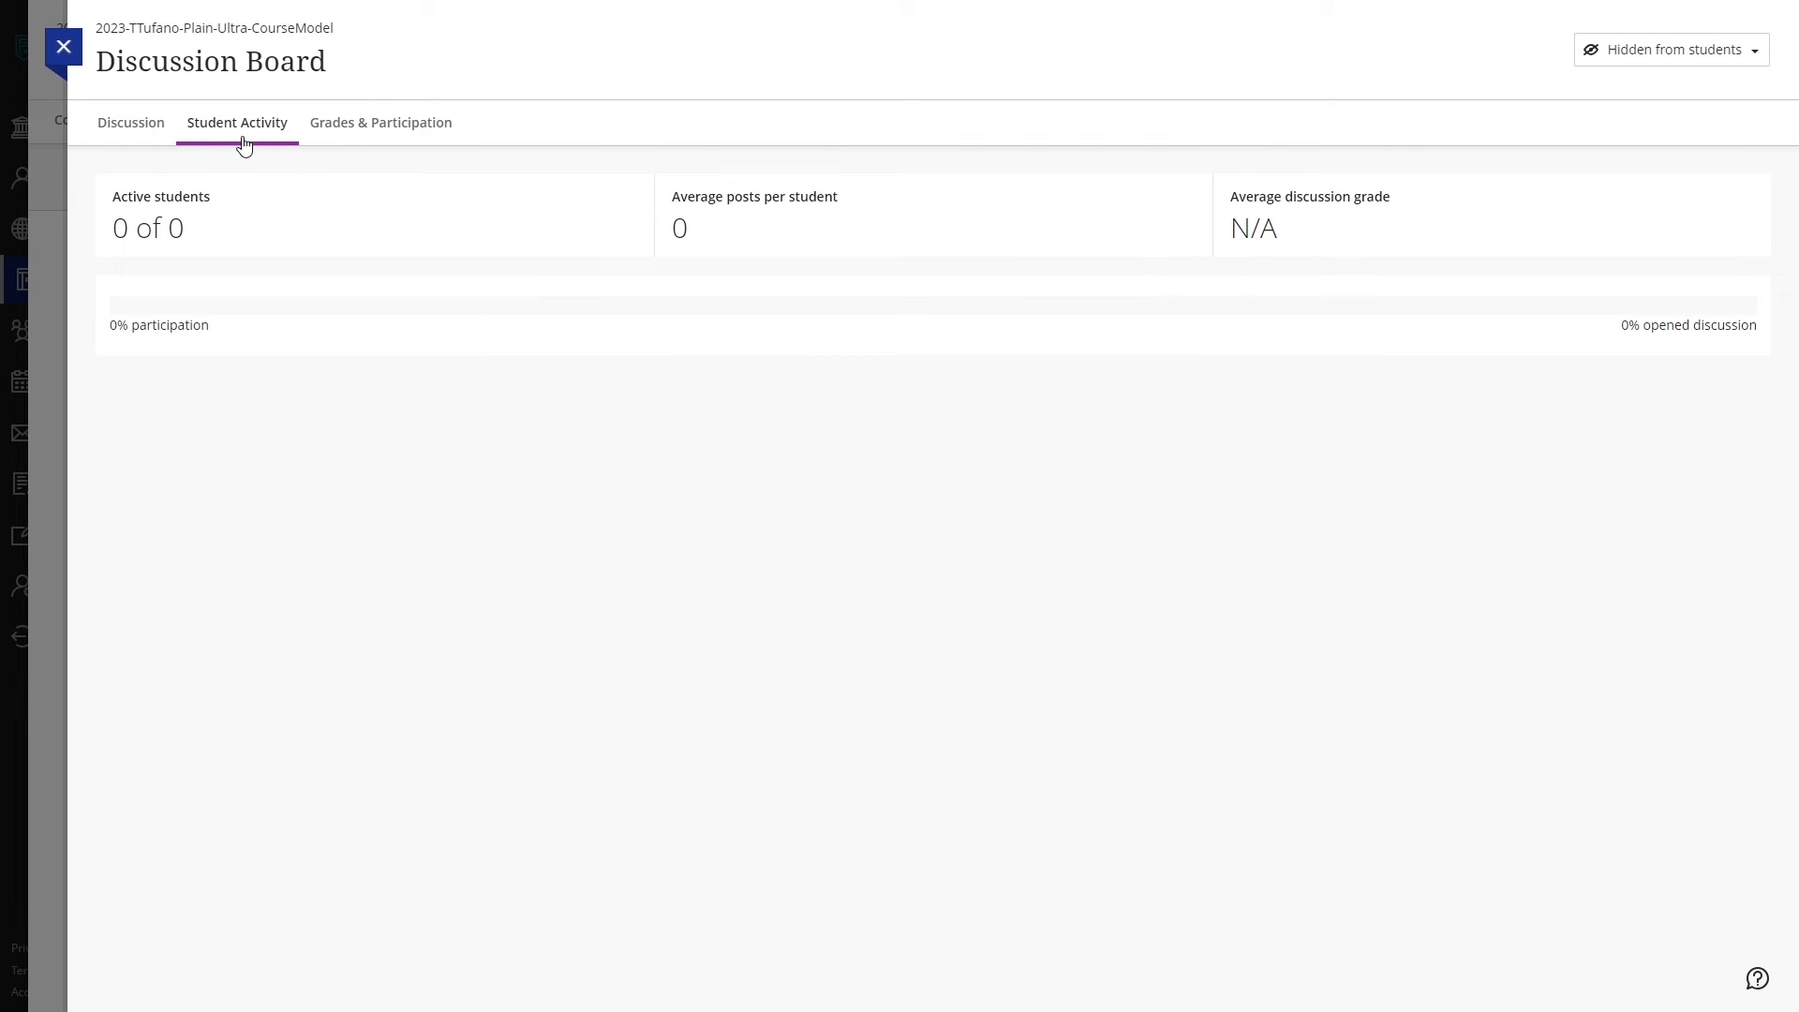
pyautogui.click(374, 143)
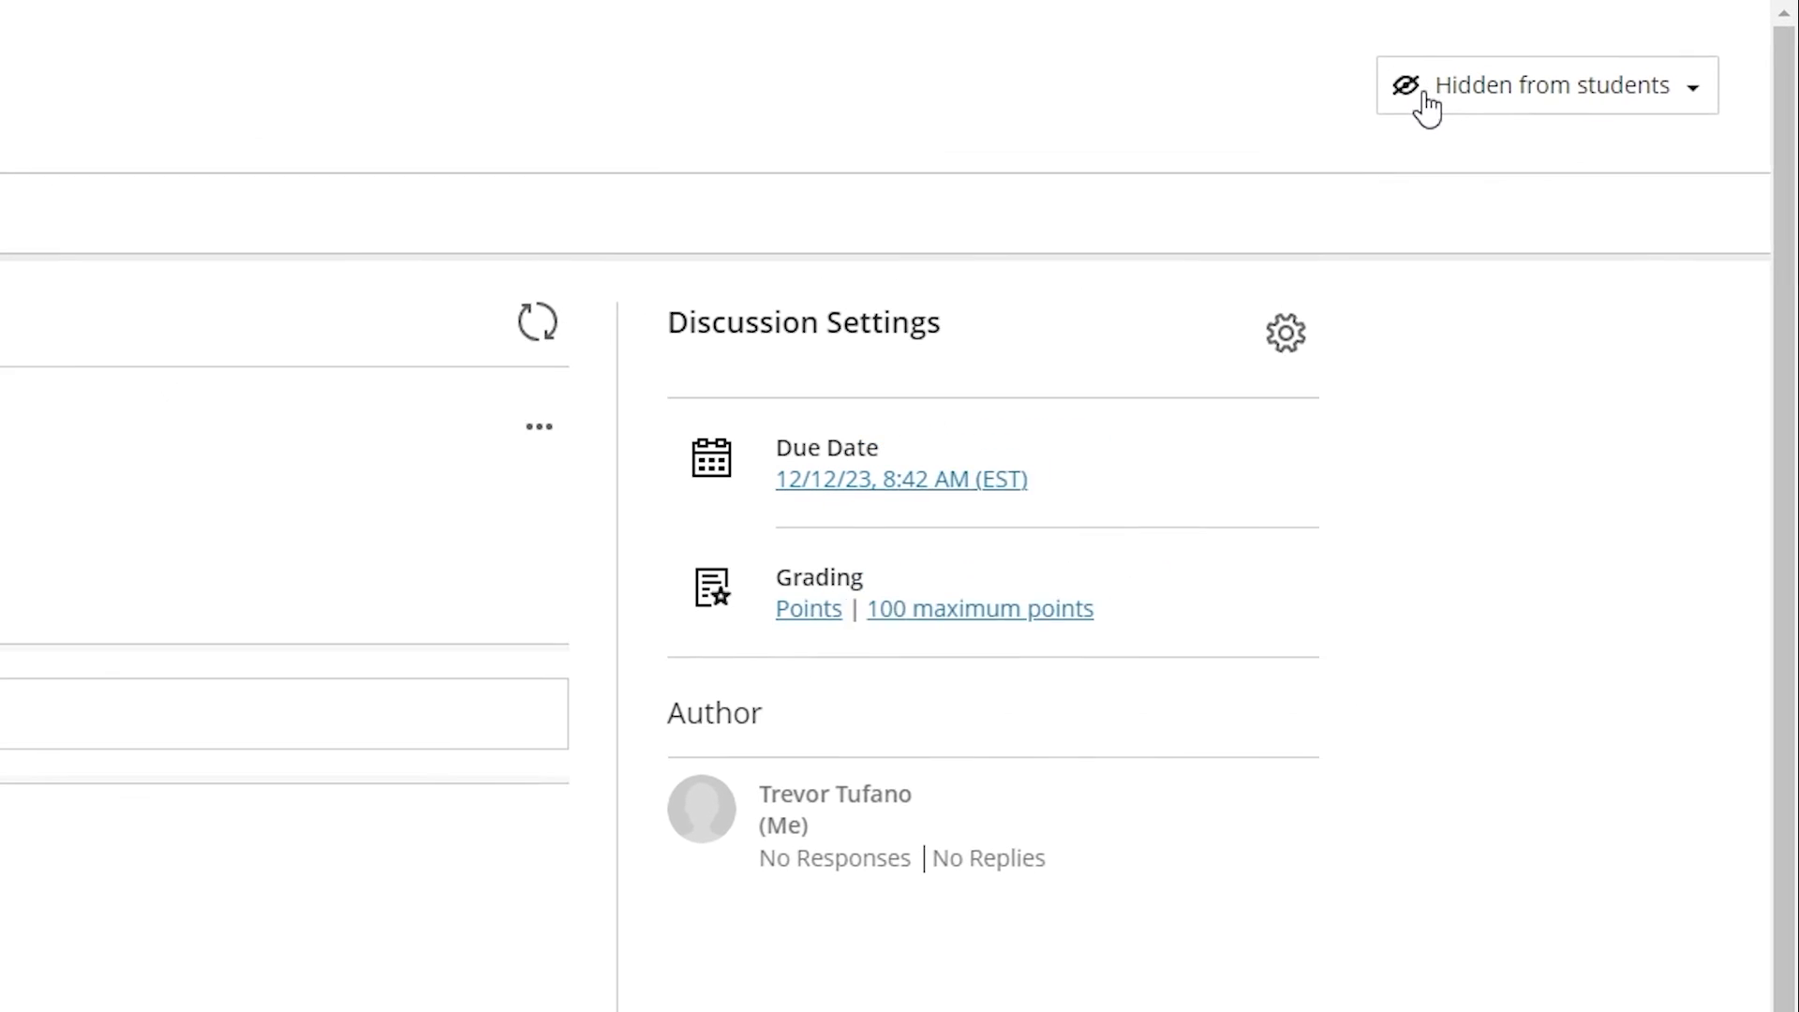
# Step: Change the discussion's visibility from Hidden to Visible to students
pyautogui.click(1582, 55)
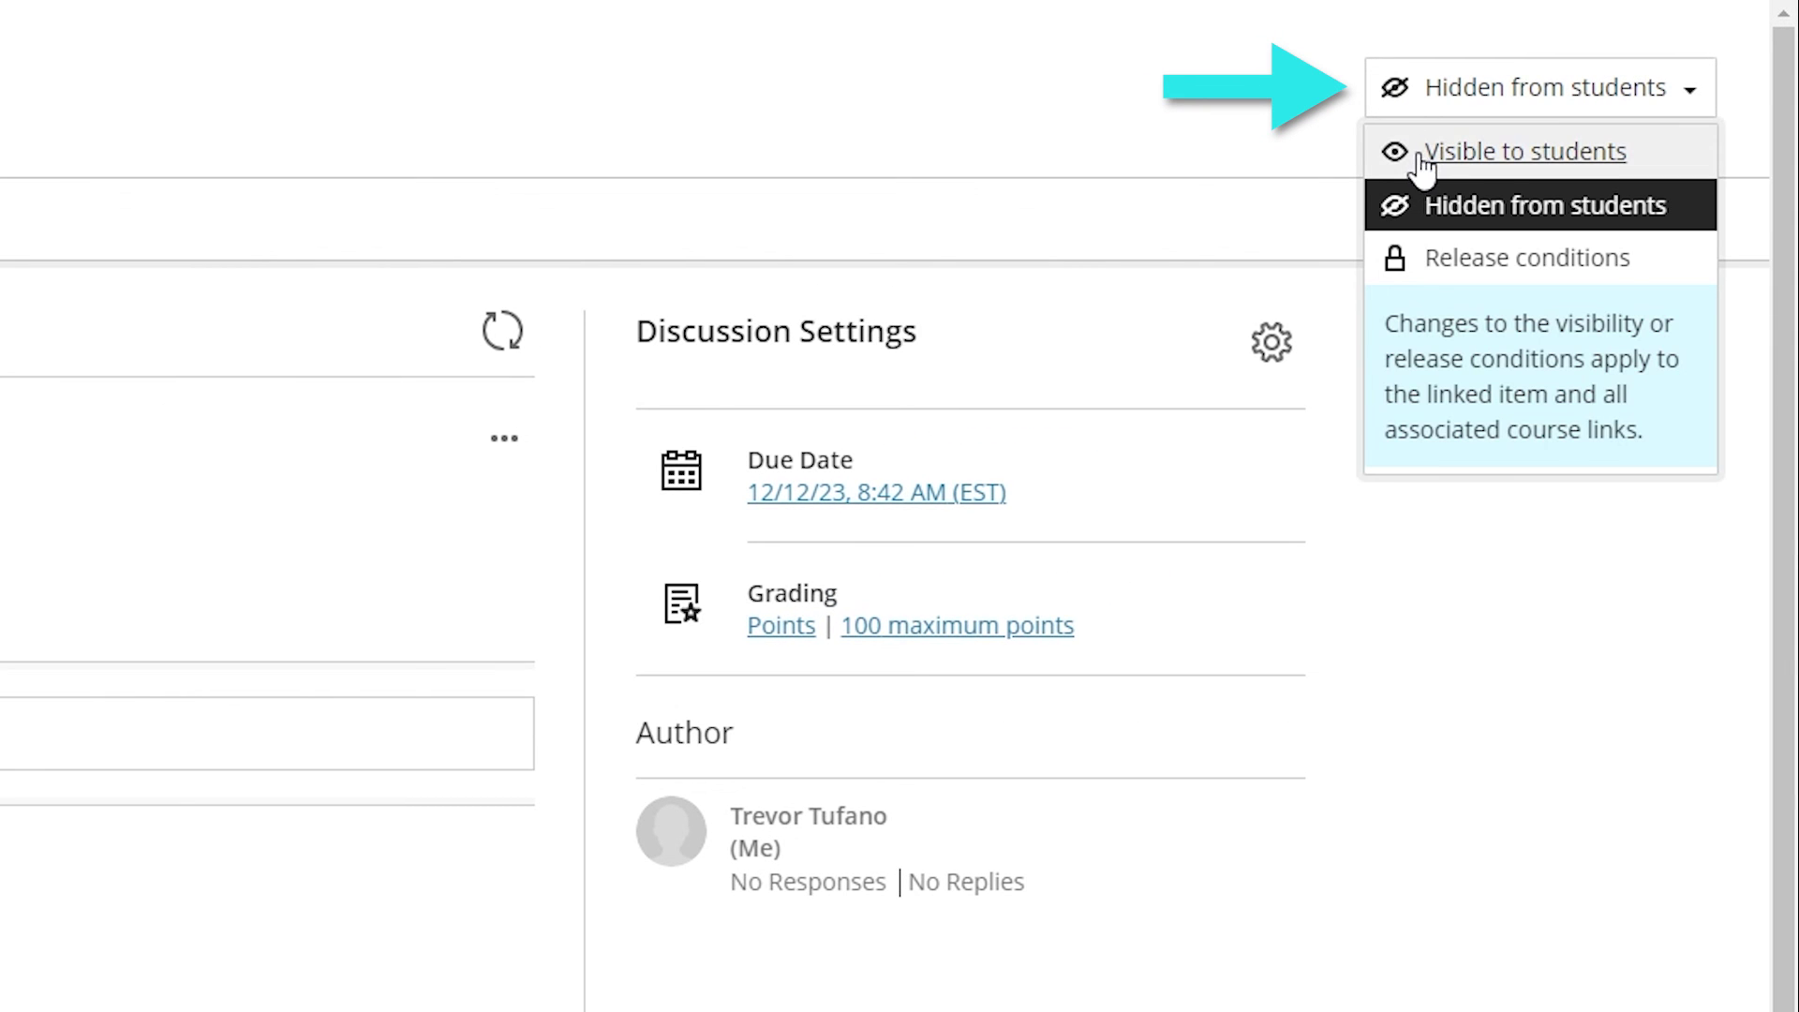
pyautogui.click(1462, 151)
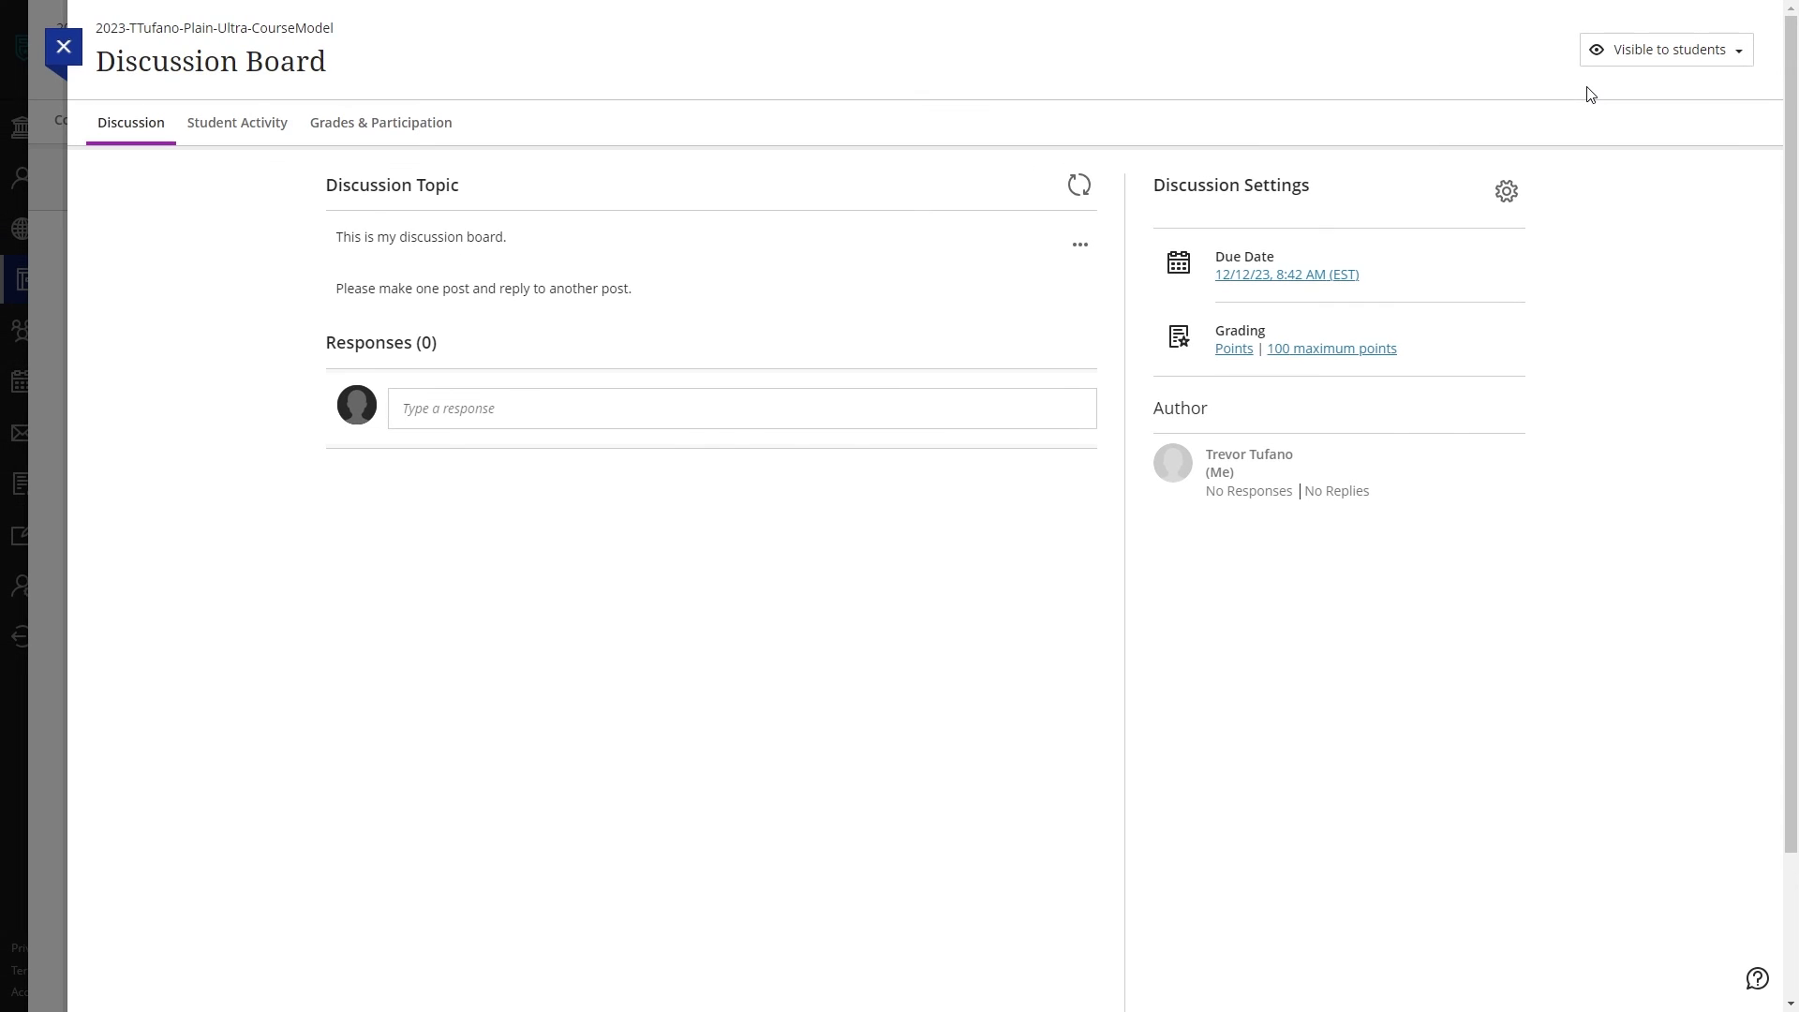